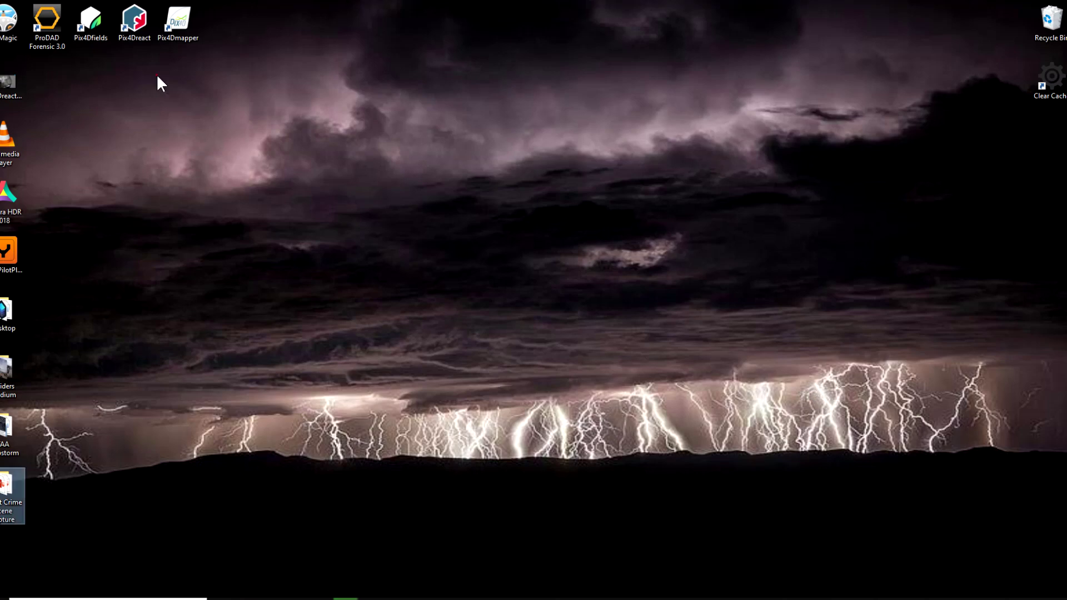
Step: Launch Pix4Dreact and create a new map project
double_click(133, 25)
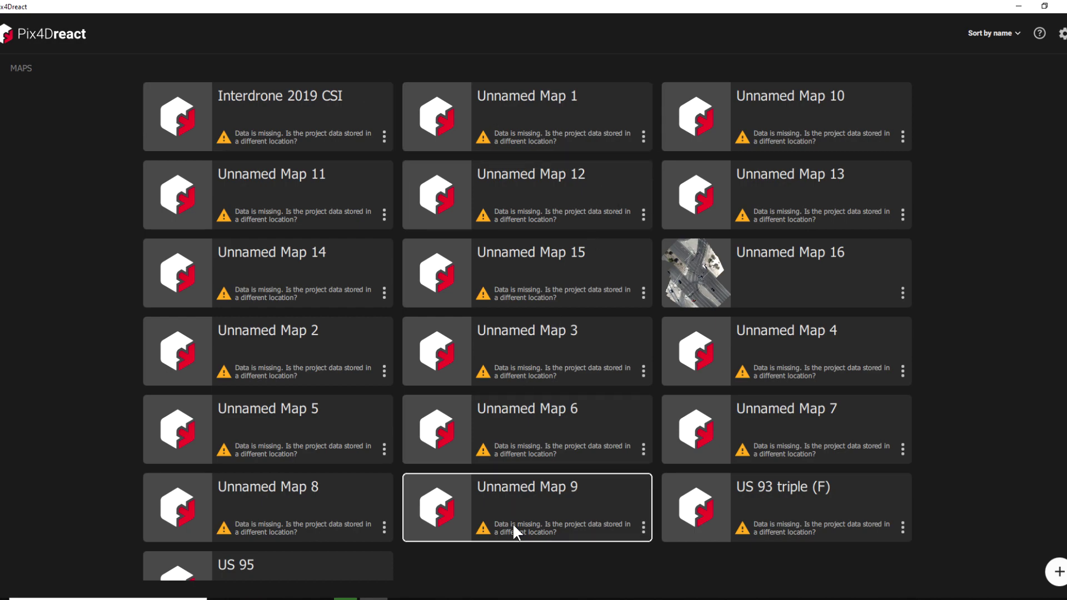
scroll(513, 525, "down", 1)
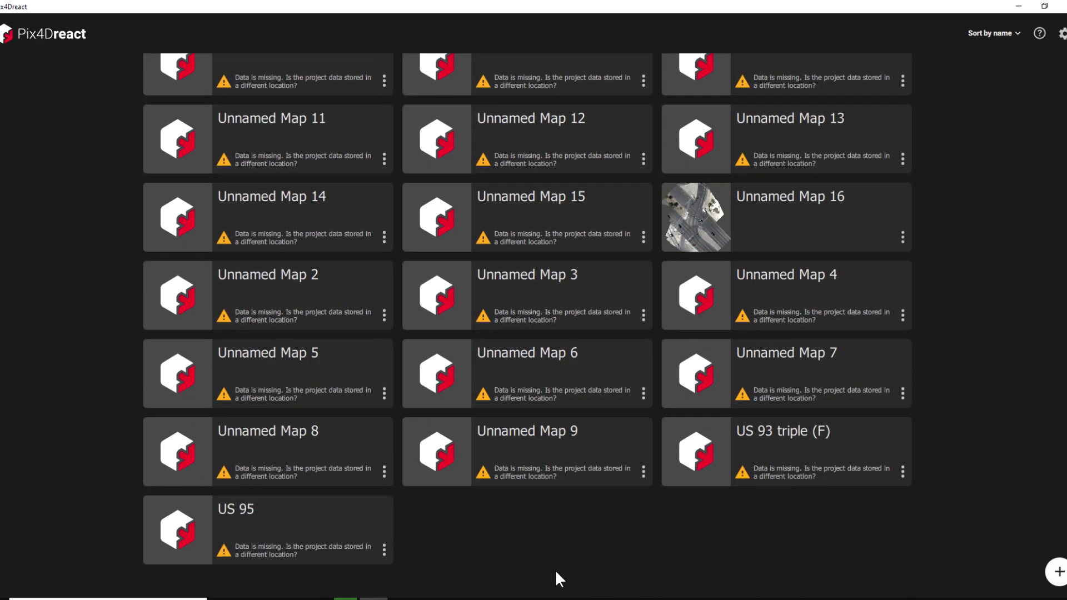
scroll(555, 569, "up", 1)
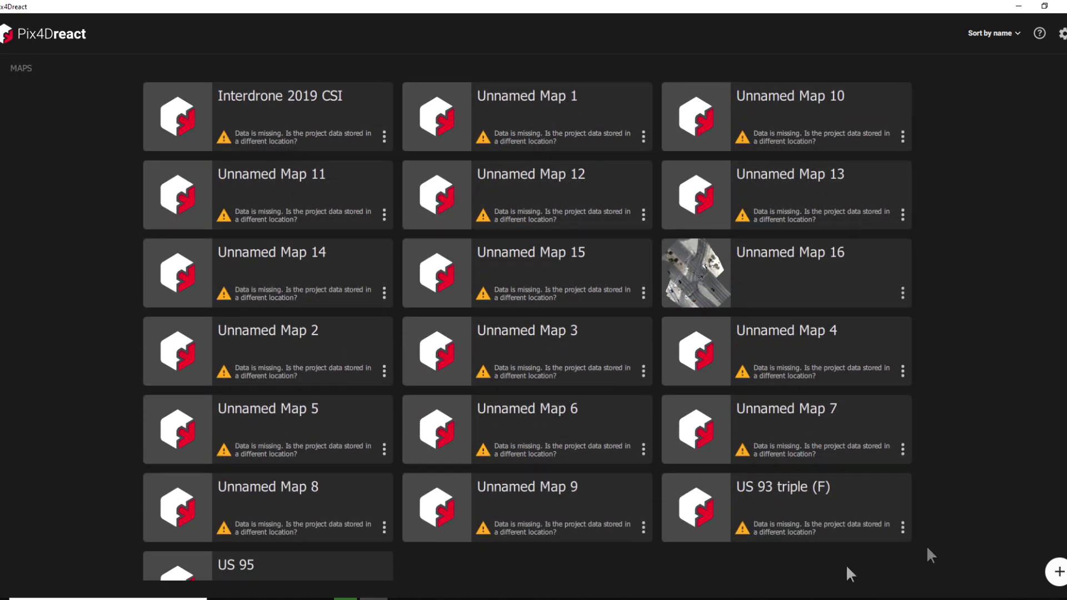
left_click(1059, 573)
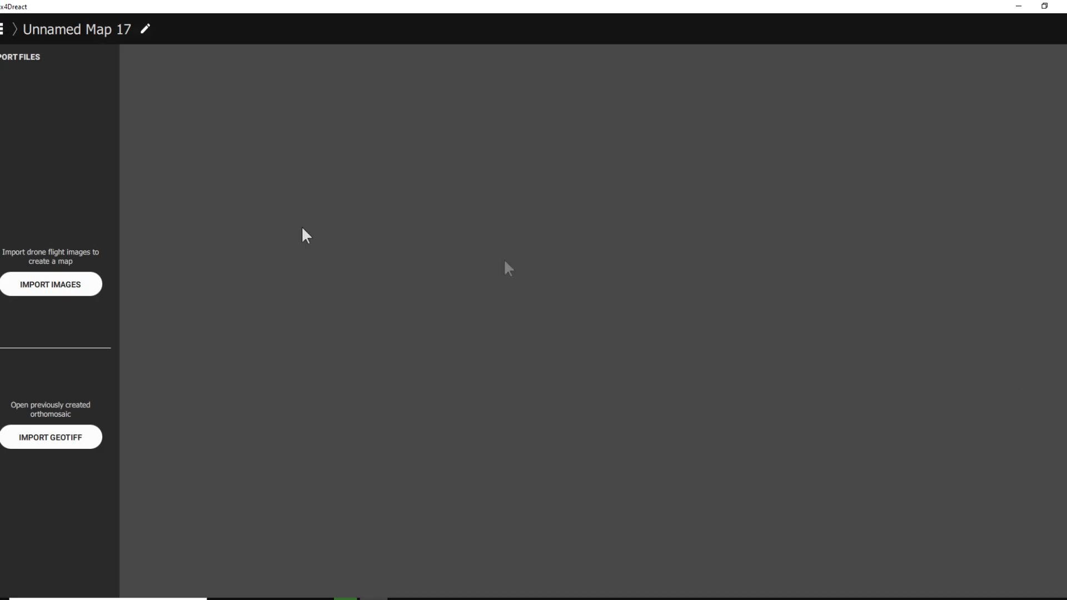
Step: Rename the new map as Road Fatal
left_click(144, 28)
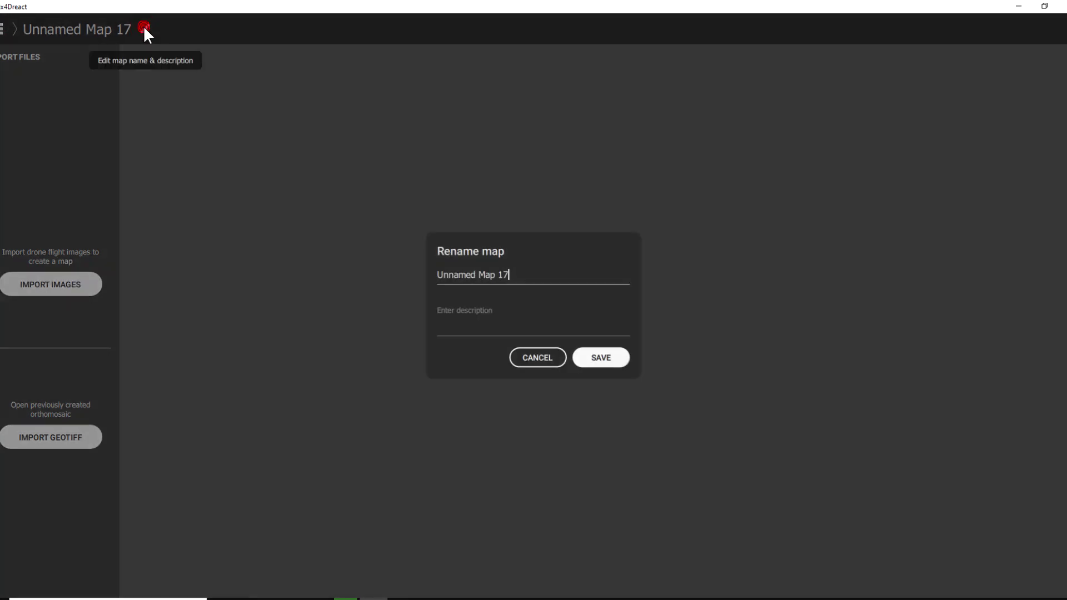
key("BackSpace")
key("BackSpace")
key("BackSpace")
key("BackSpace")
key("BackSpace")
key("BackSpace")
key("BackSpace")
key("BackSpace")
key("BackSpace")
key("BackSpace")
key("BackSpace")
key("BackSpace")
key("BackSpace")
key("BackSpace")
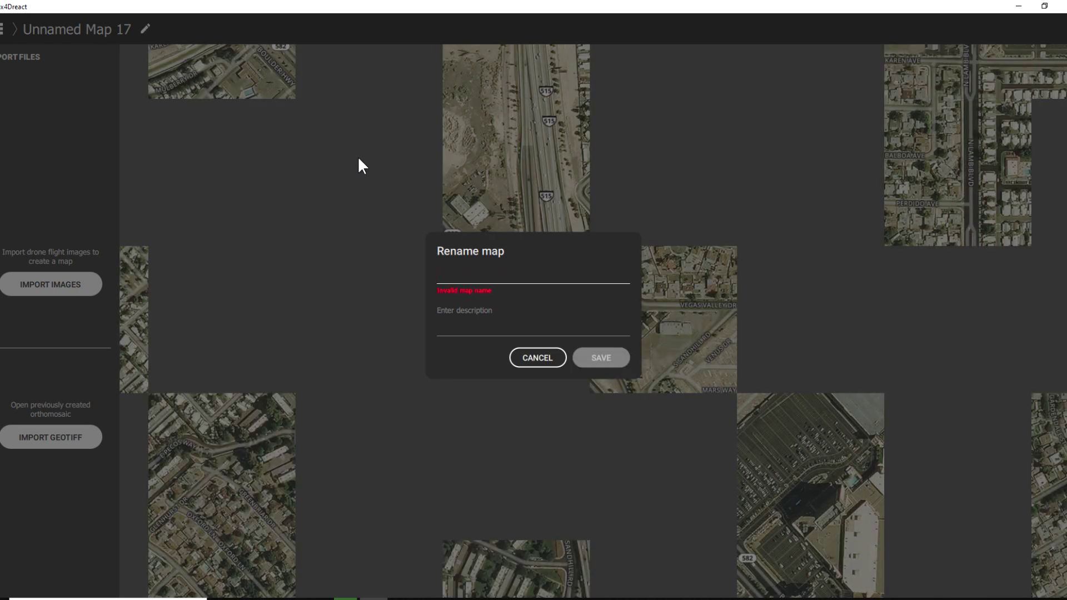
type("Road")
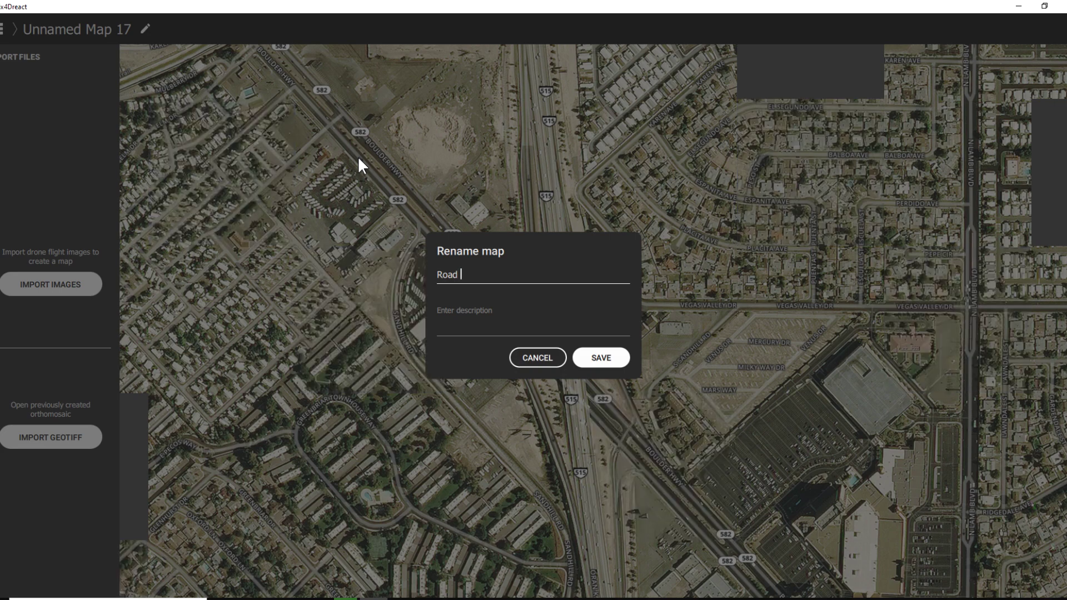
type(" Fatal")
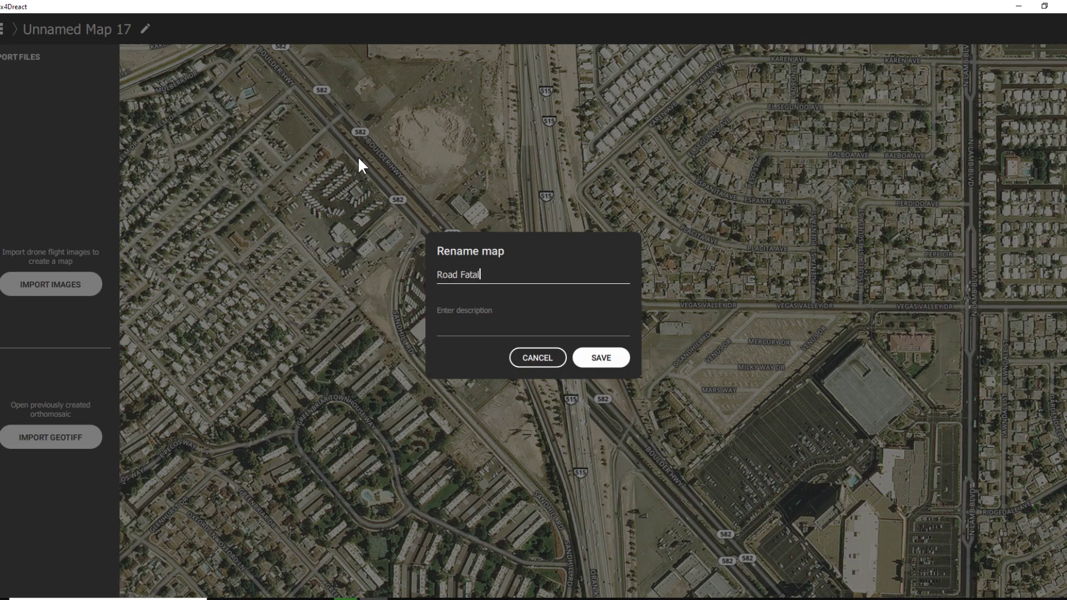
left_click(598, 360)
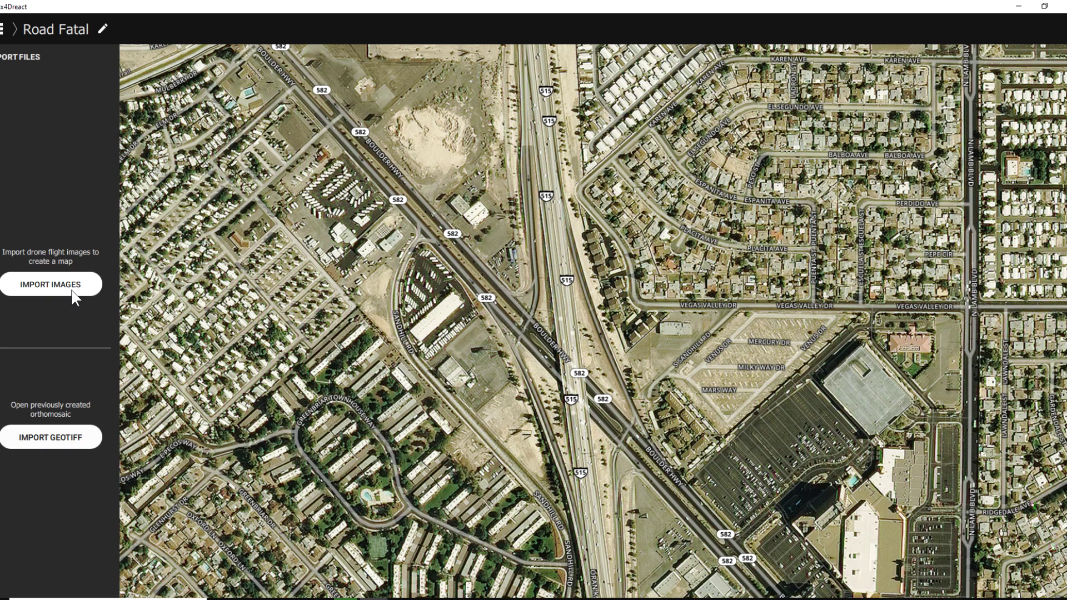
Step: Start importing drone images and browse to New folder inside A Folder of Pix4D PS Demo
left_click(36, 286)
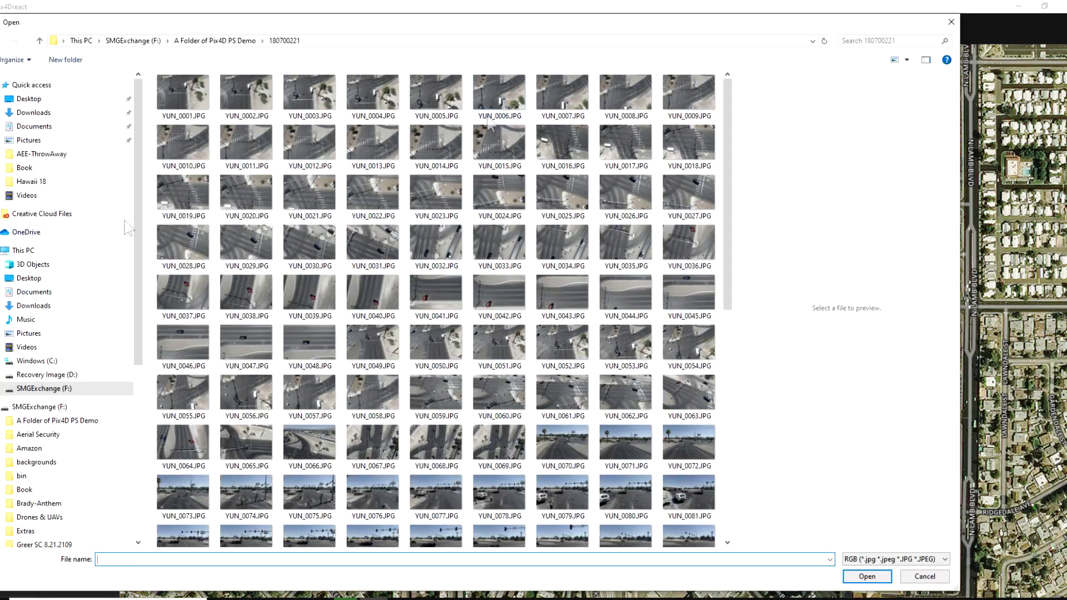
left_click(189, 43)
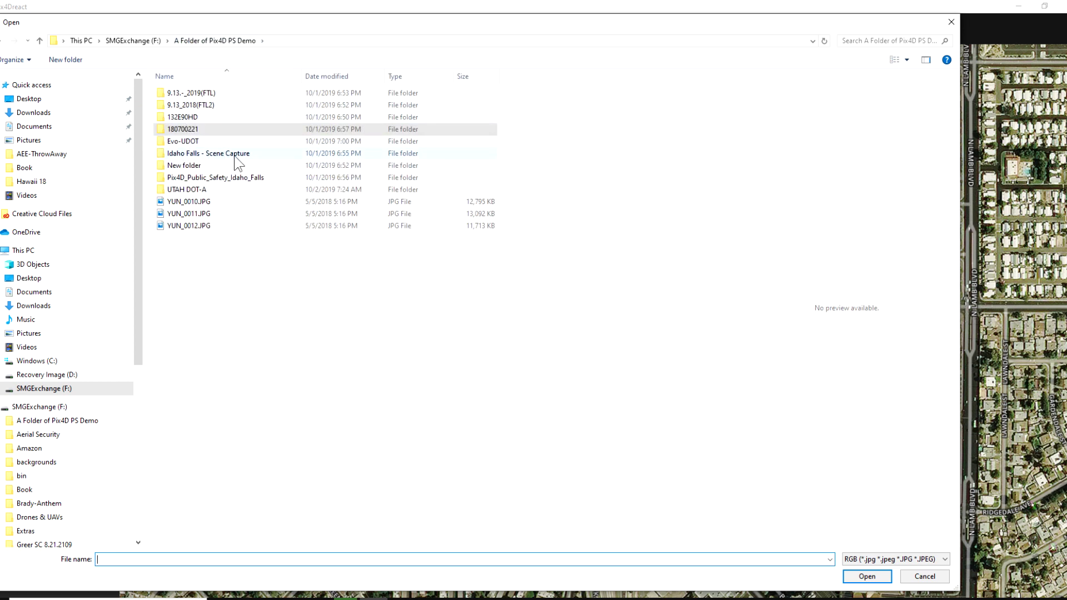
double_click(191, 165)
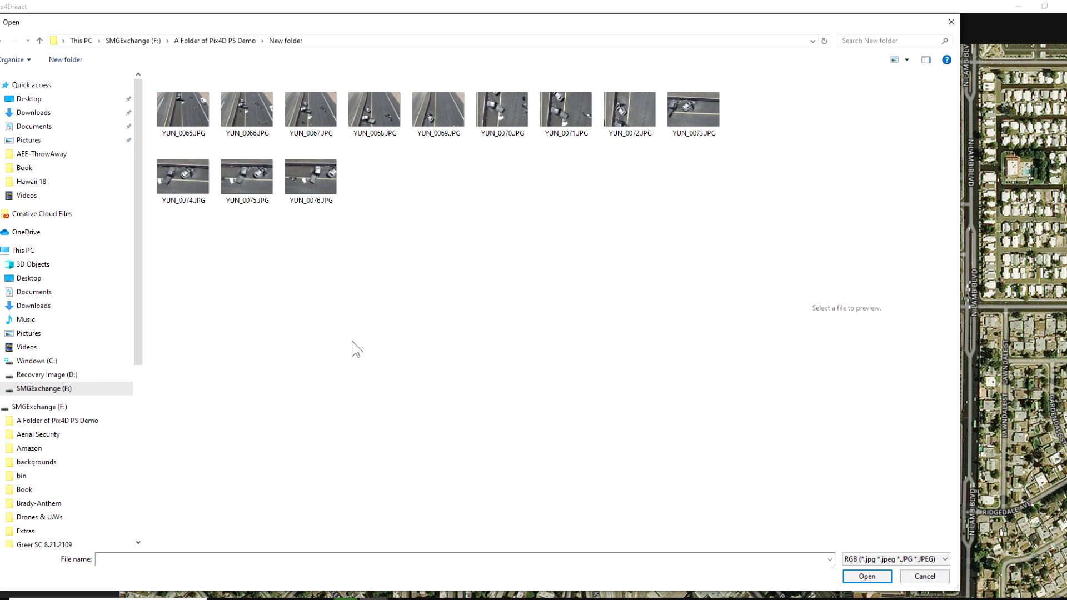
Step: Preview the photos YUN_0065.JPG to YUN_0069.JPG one by one to check their camera angle
left_click(175, 123)
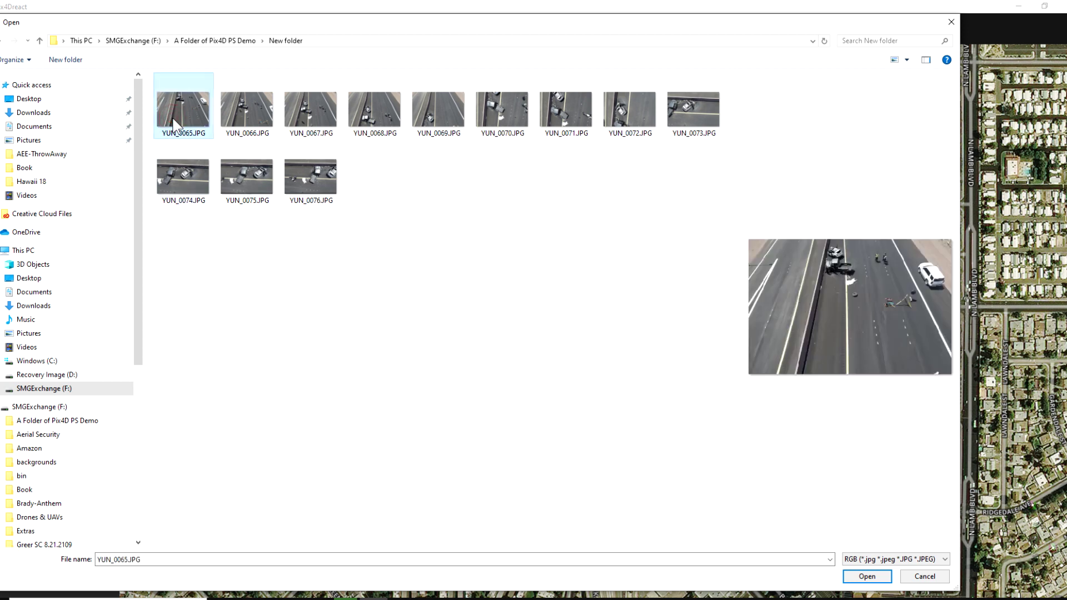
left_click(240, 103)
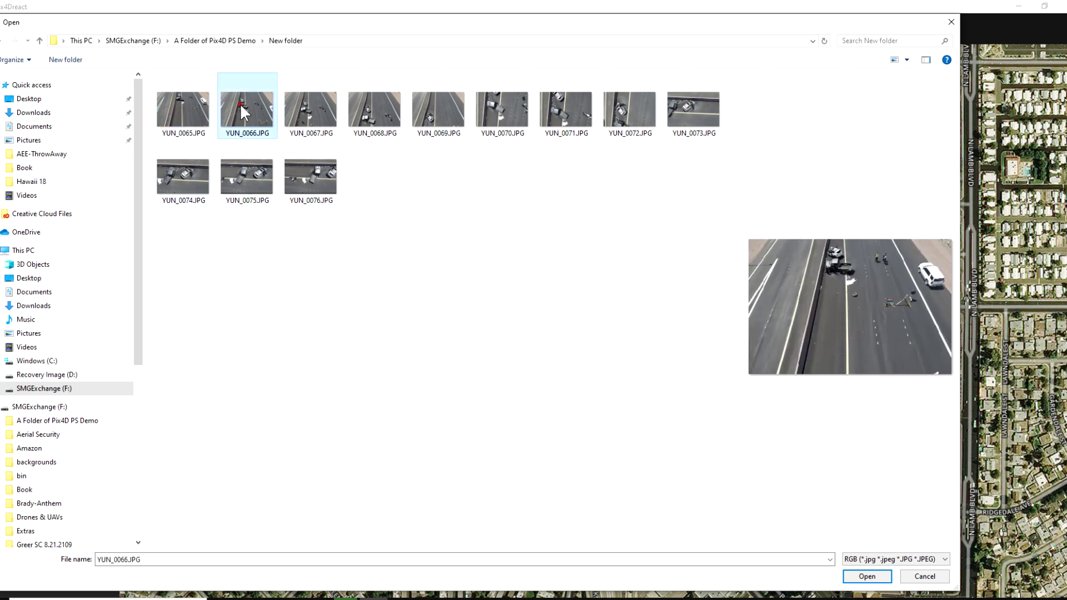
left_click(312, 109)
left_click(365, 116)
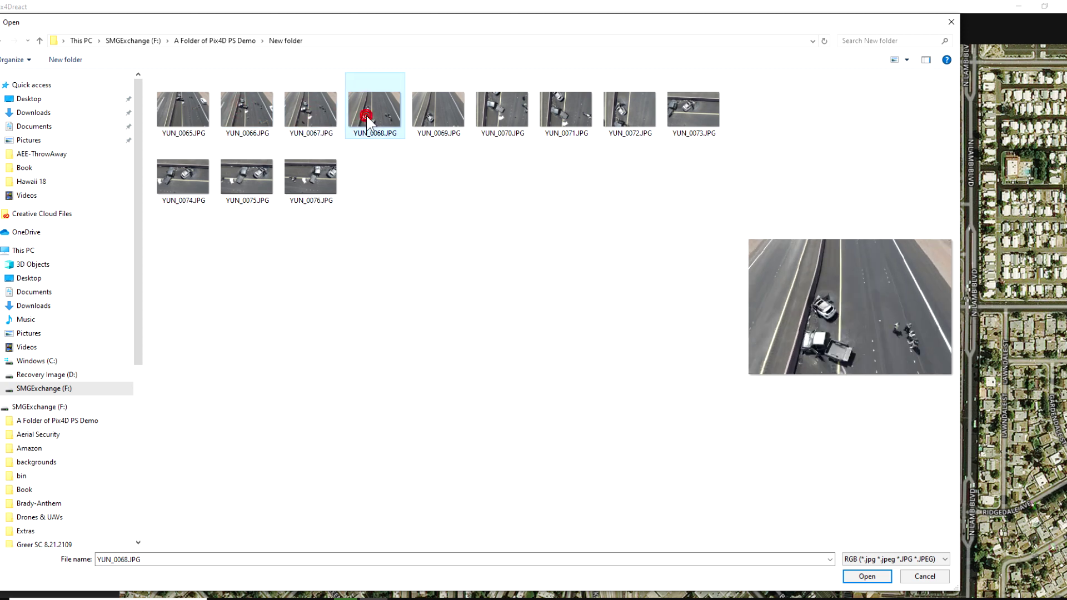
left_click(429, 116)
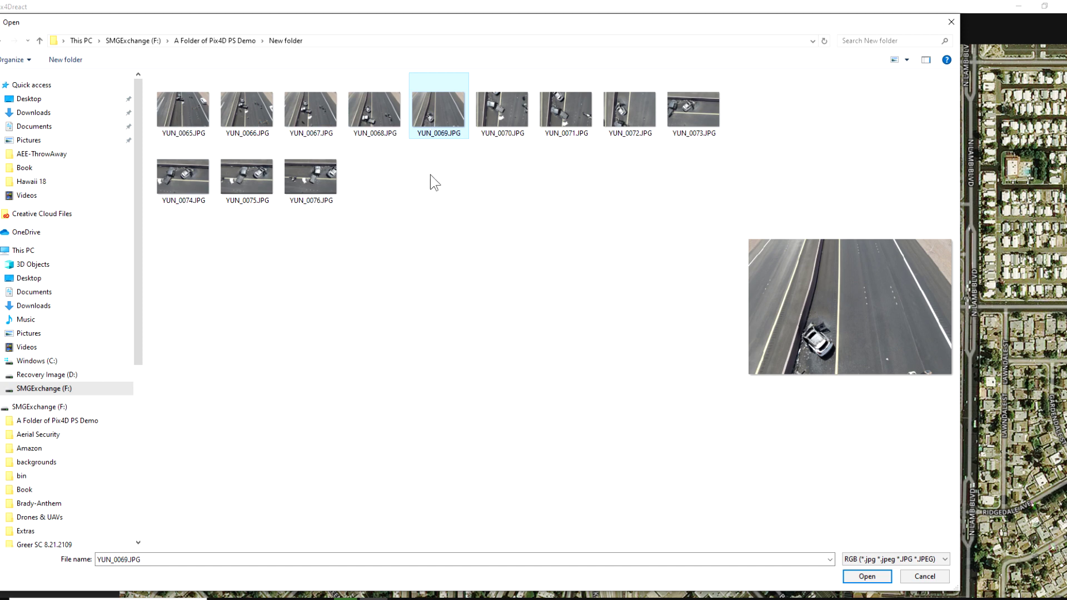
Step: Import the photos YUN_0070.JPG to YUN_0076.JPG and start processing them into a map
left_click(497, 114)
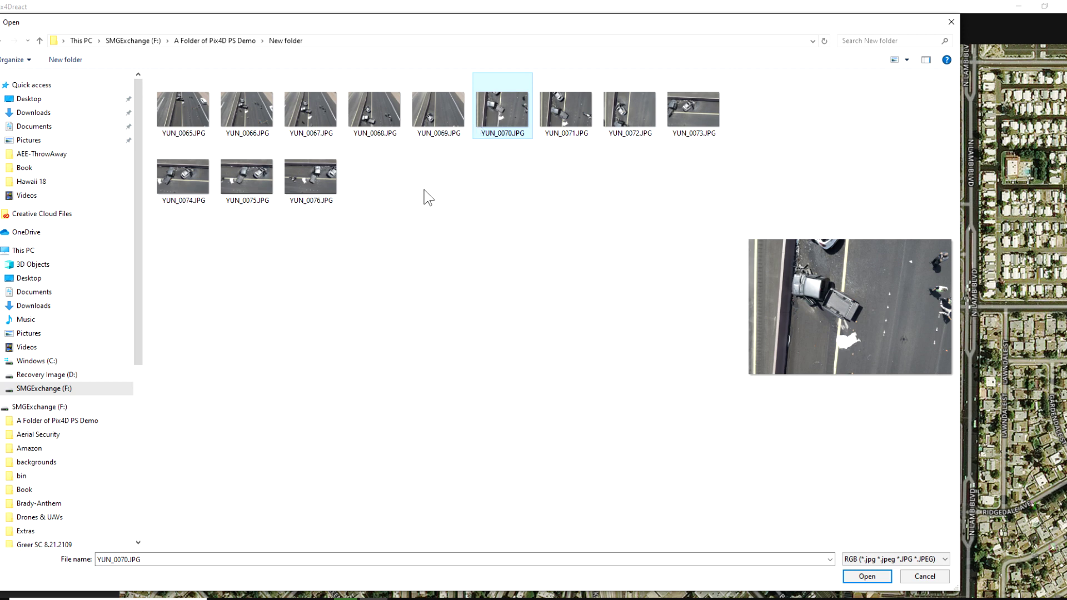
left_click(315, 176, "shift")
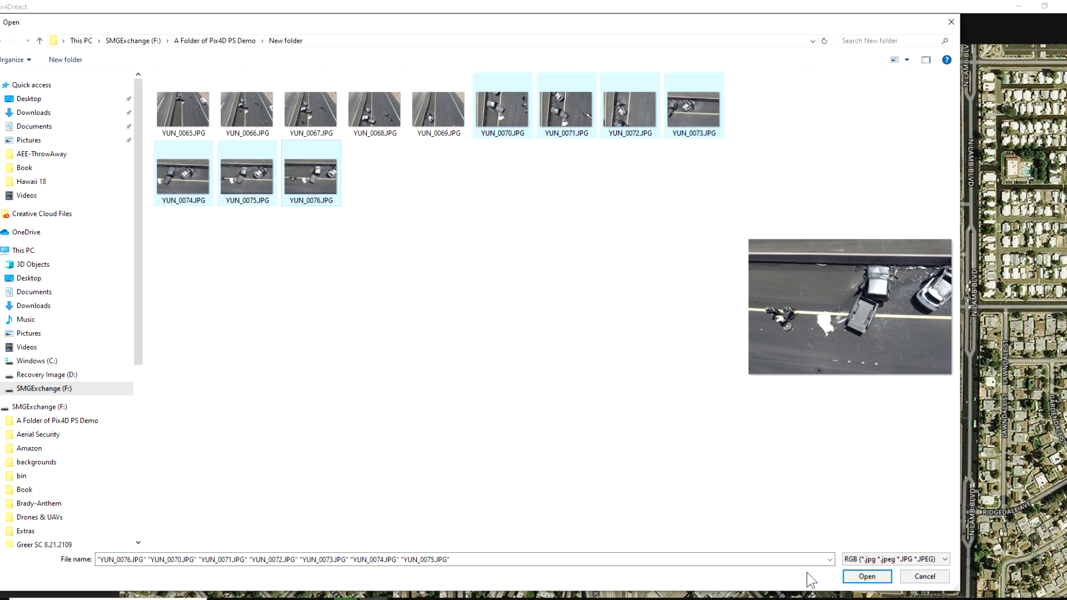
left_click(866, 579)
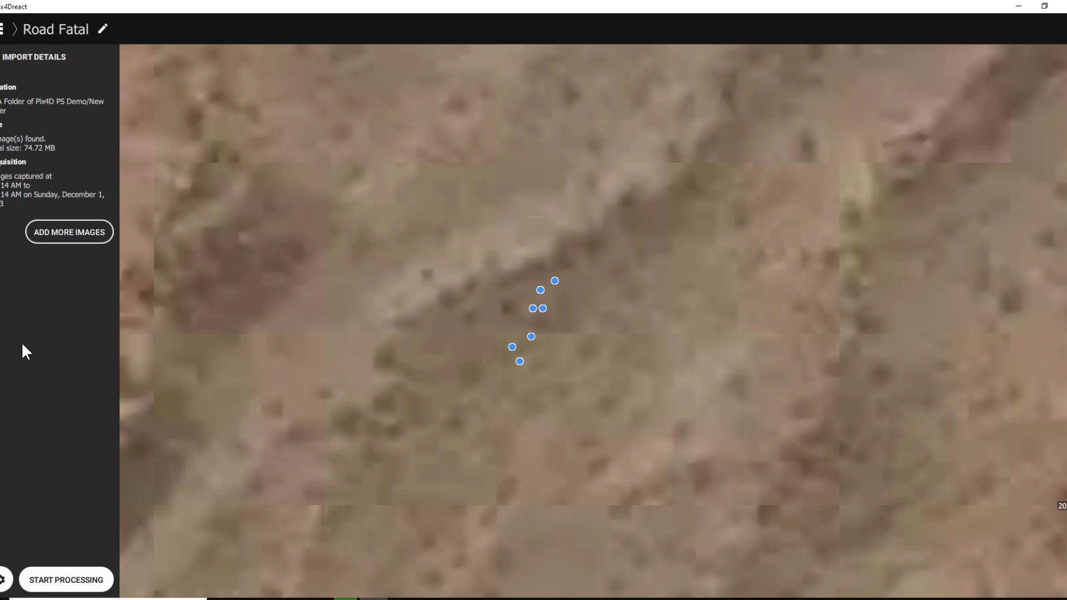
left_click(63, 584)
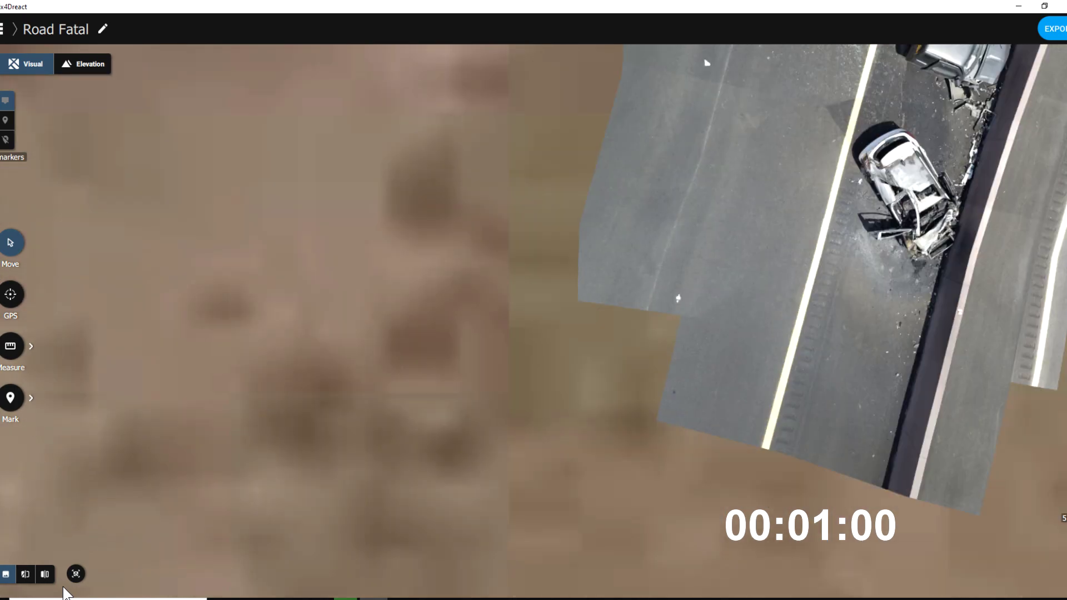
Step: Examine the stitched crash scene up close, especially the wrecked white car, and then the wider roadway
left_click_drag(632, 315, 228, 486)
scroll(228, 486, "up", 3)
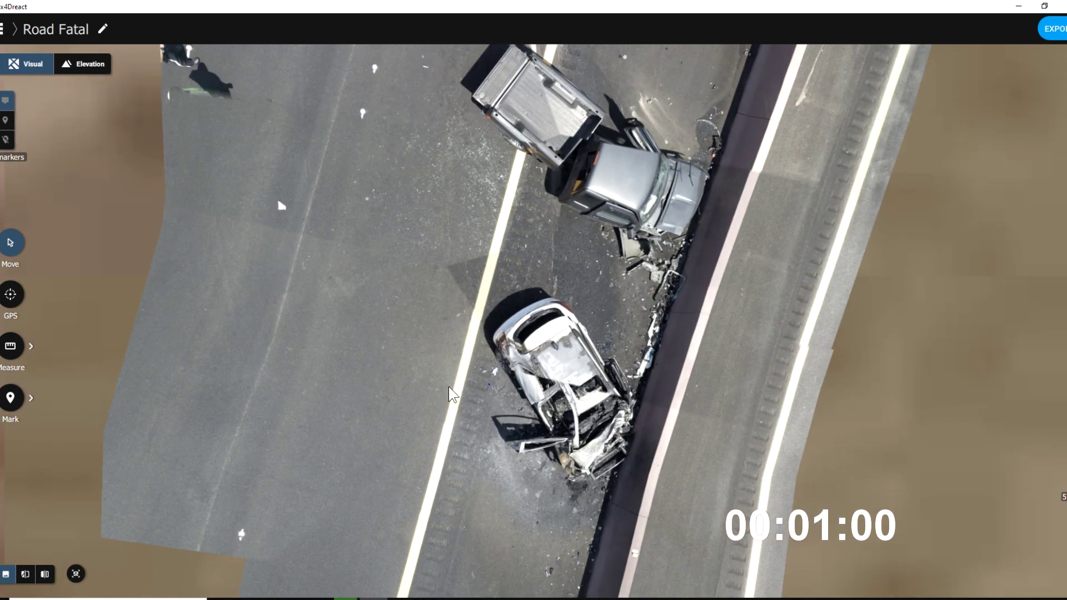
left_click_drag(352, 458, 339, 345)
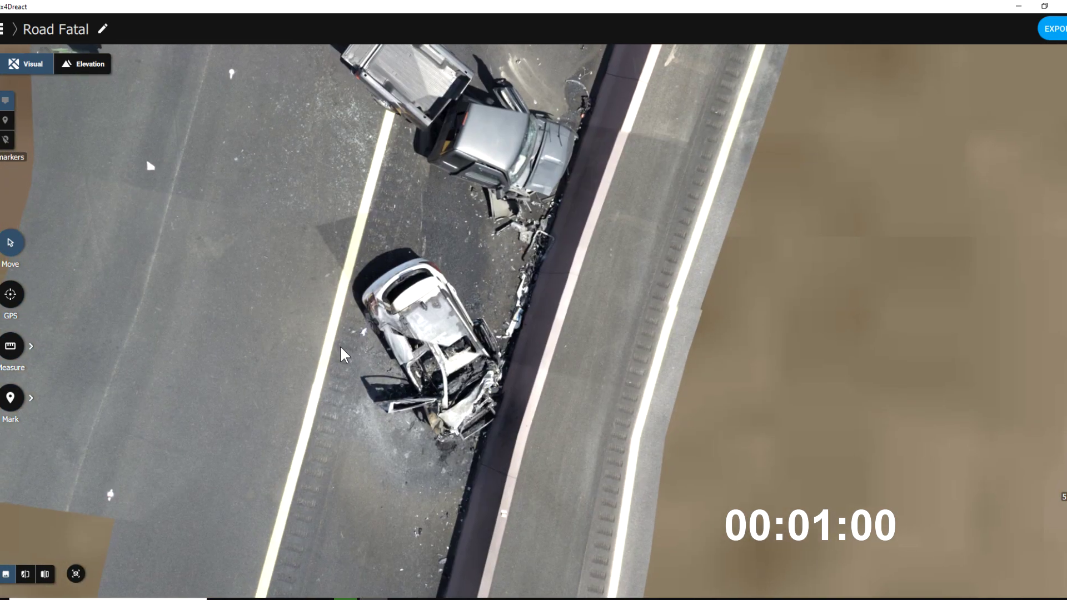
scroll(339, 345, "up", 3)
scroll(466, 391, "up", 3)
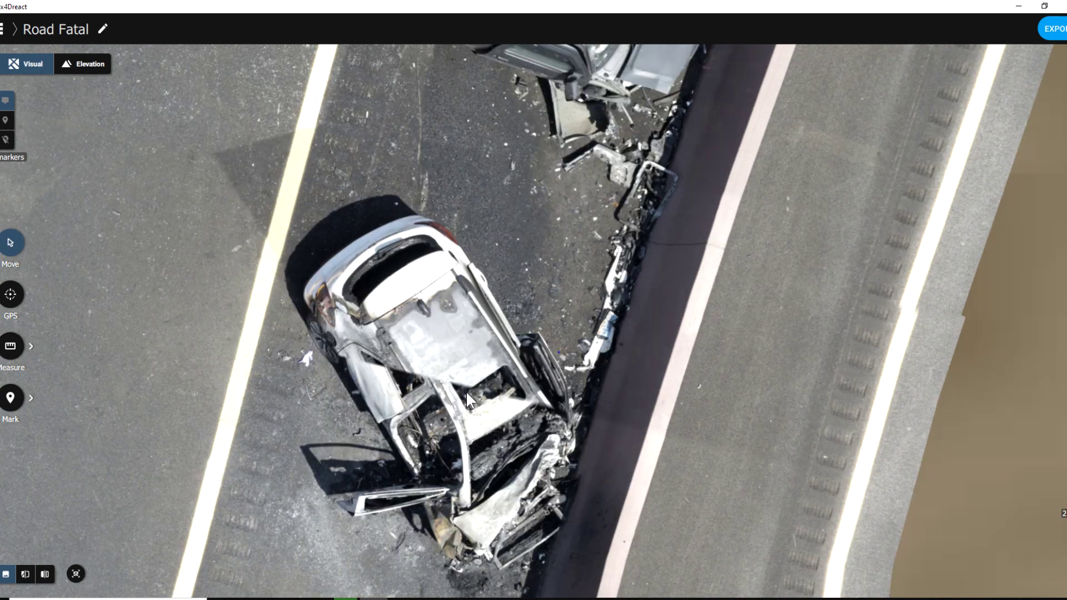
scroll(434, 406, "down", 5)
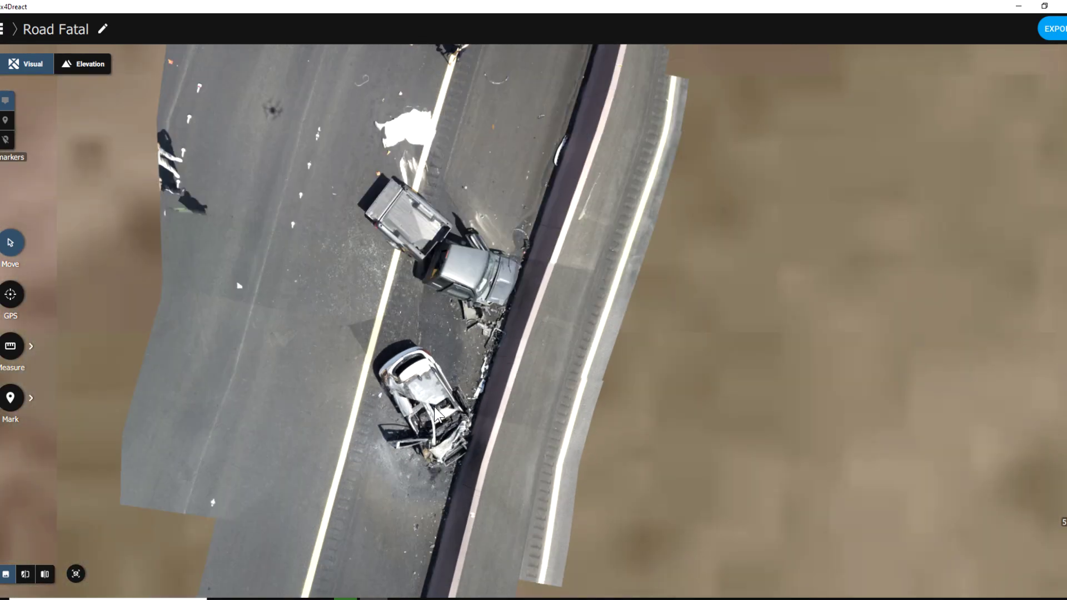
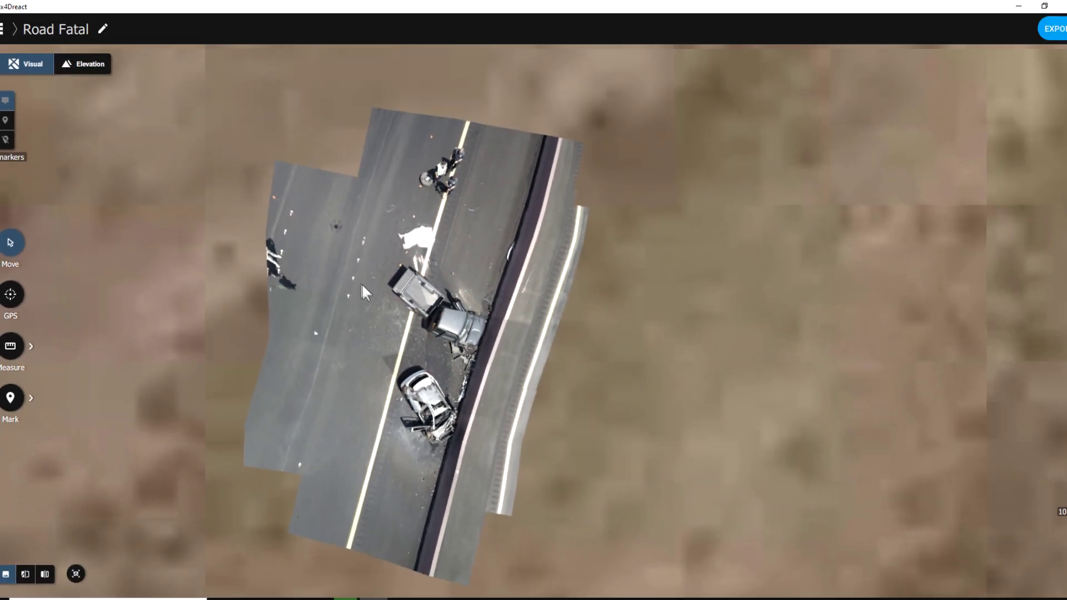
Step: Place a point marker on the roof of the wrecked white car and title it V1
scroll(362, 284, "up", 5)
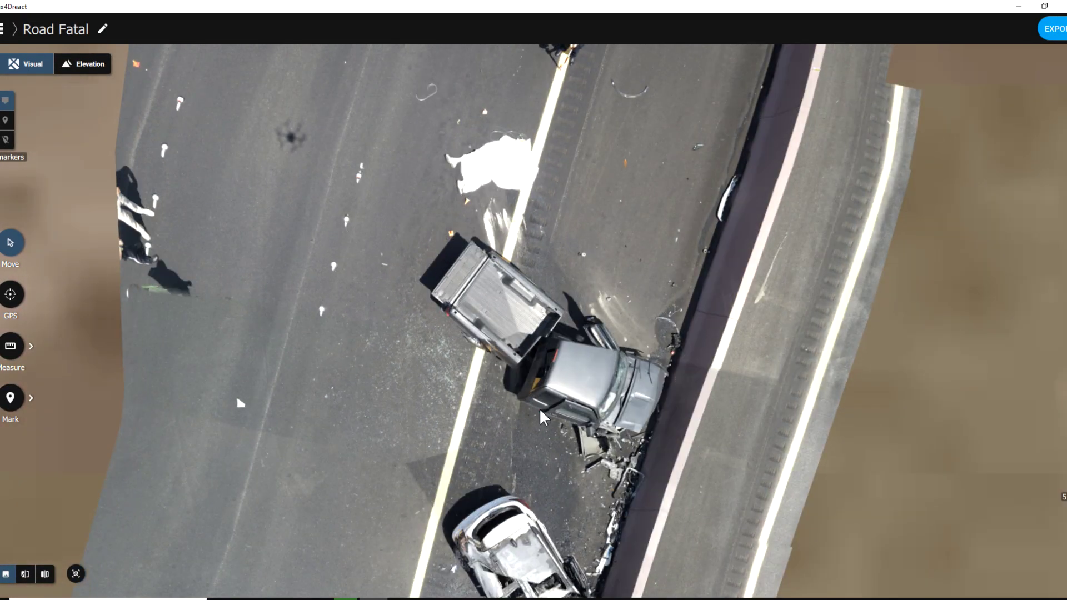
left_click_drag(541, 412, 464, 230)
scroll(465, 231, "up", 3)
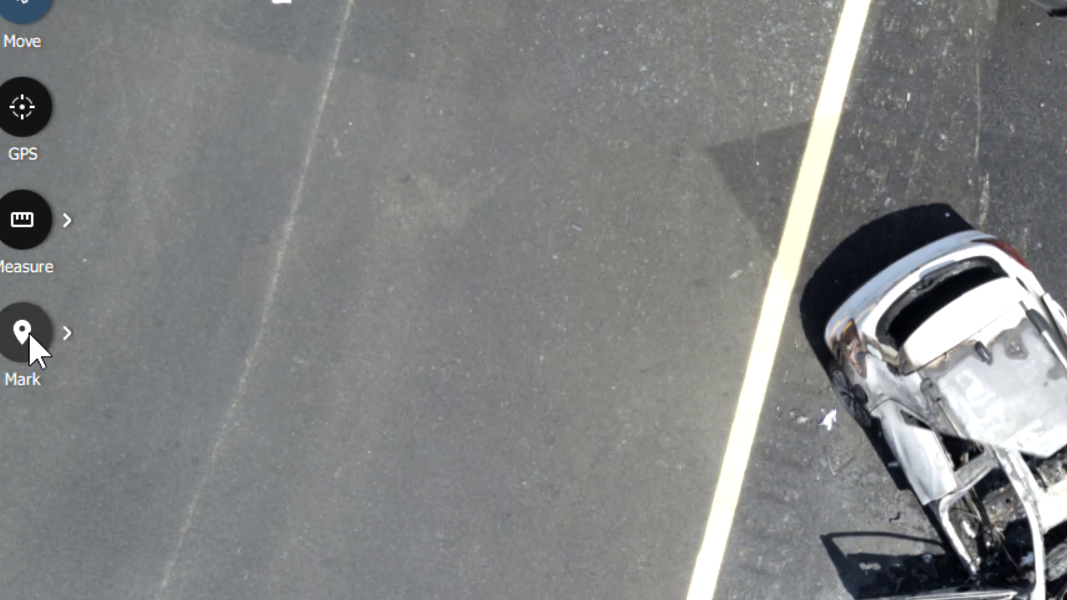
left_click(30, 336)
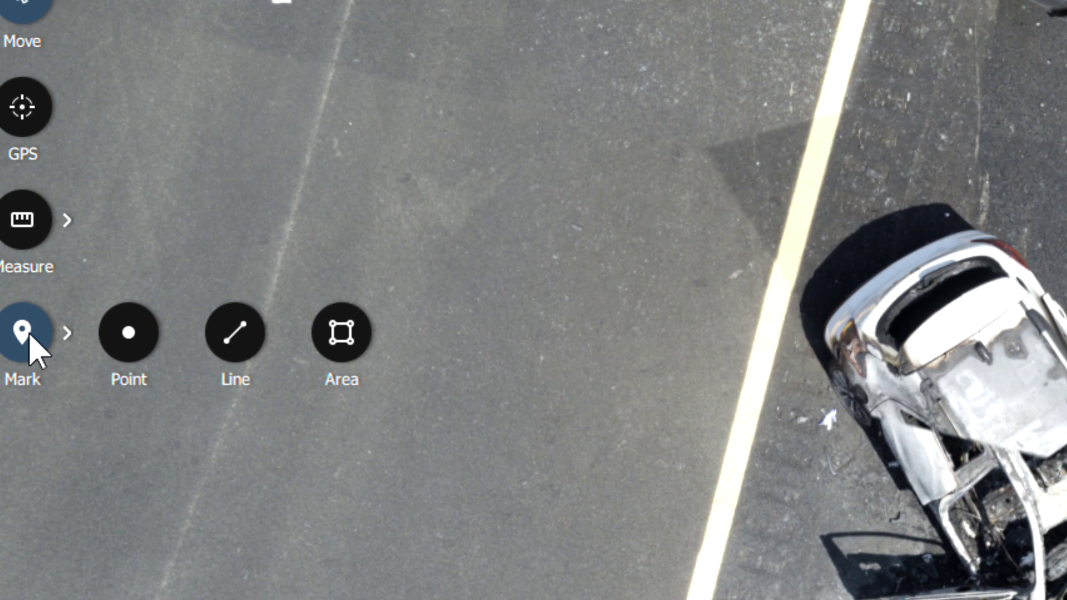
left_click(132, 332)
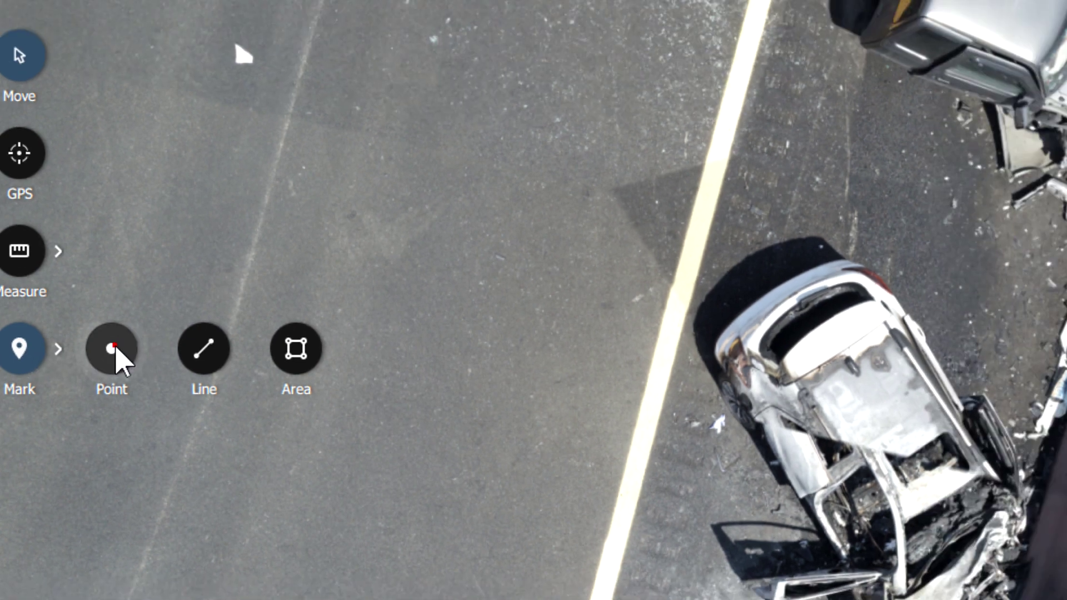
left_click(469, 428)
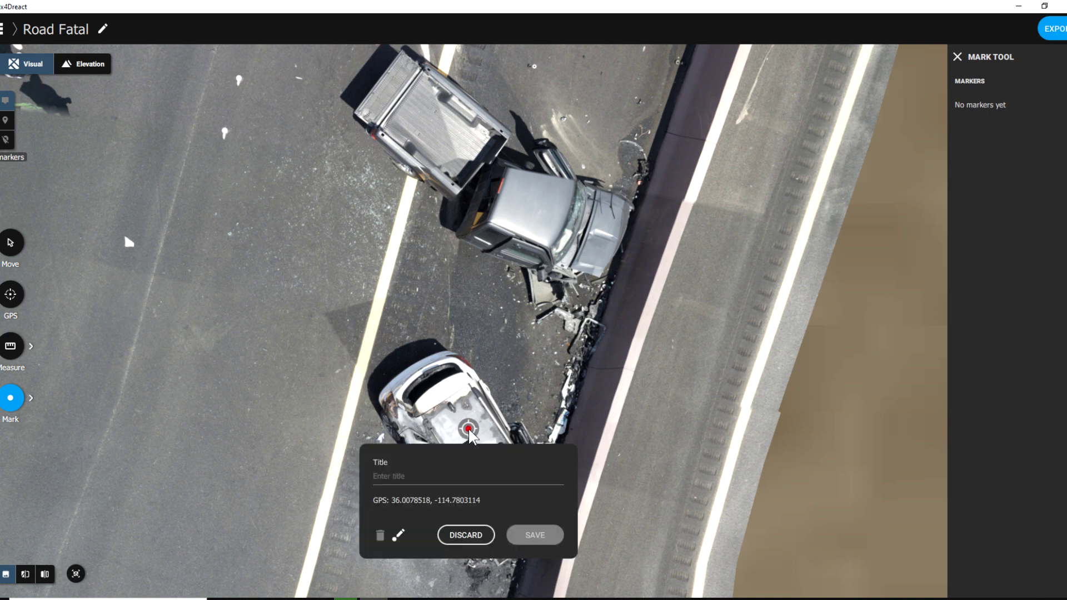
type("V1")
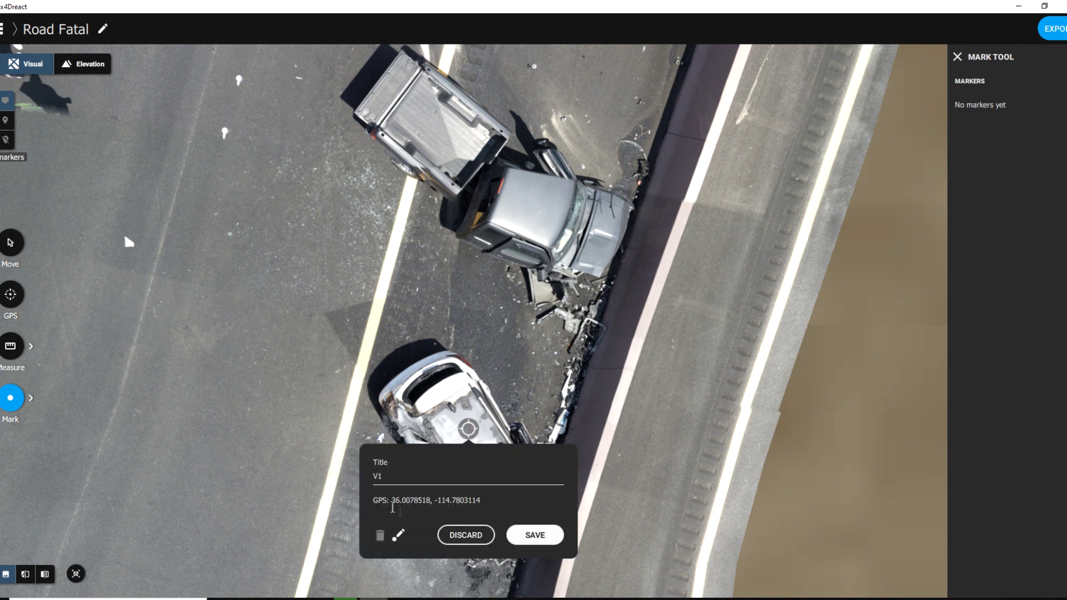
left_click(535, 539)
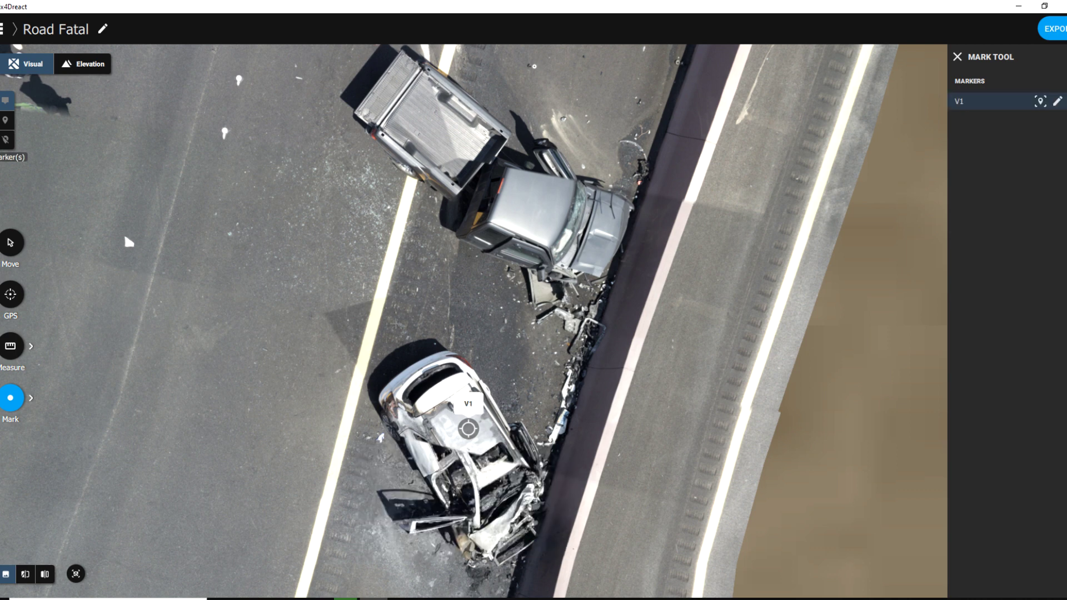
Step: Place a point marker on the cab roof of the grey pickup truck and title it V2
left_click(534, 219)
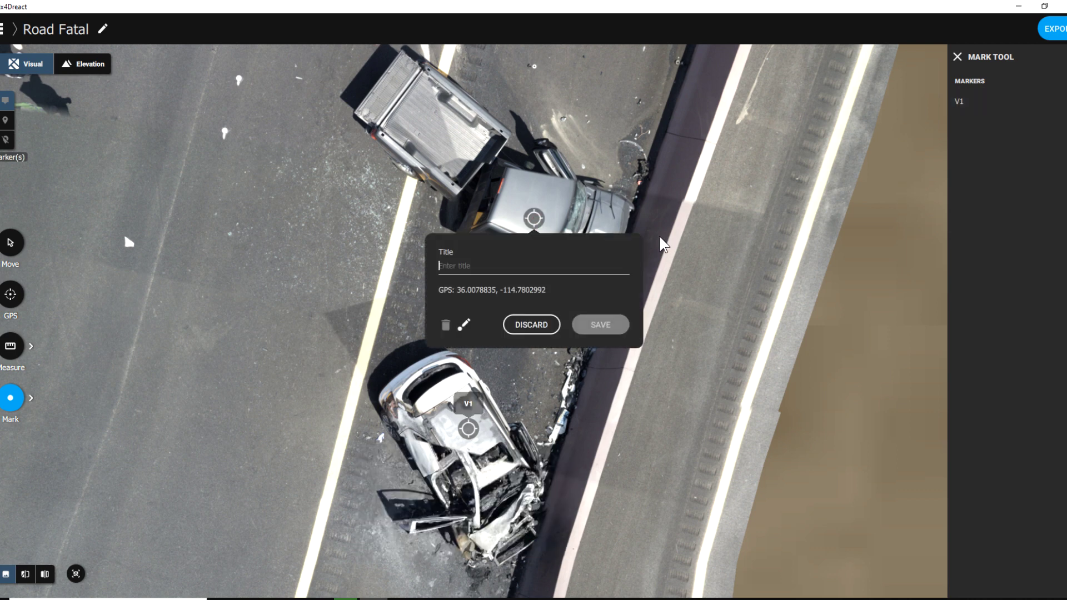
type("V2")
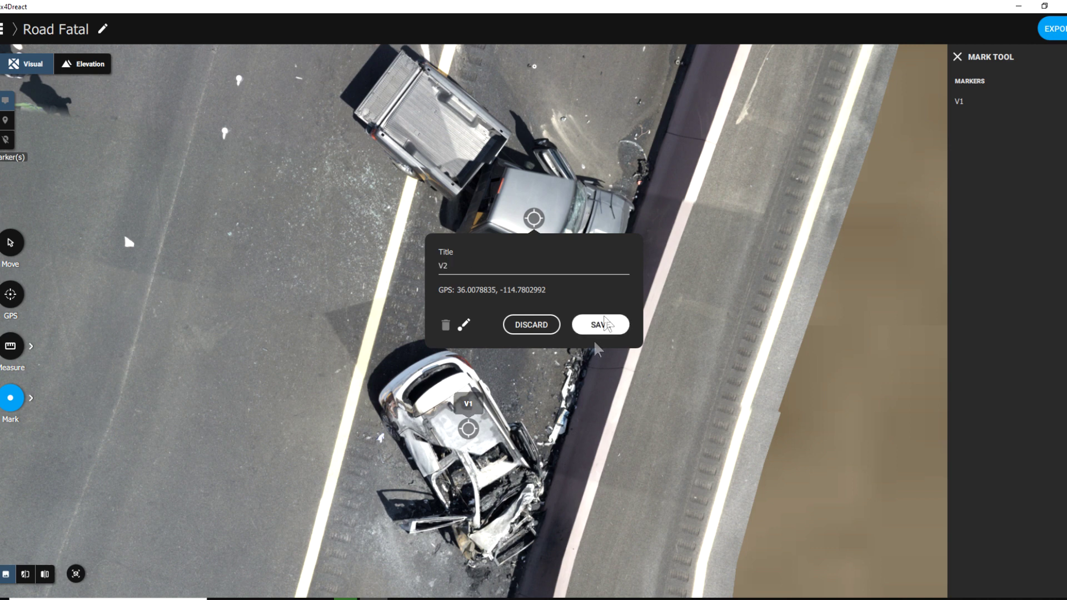
left_click(600, 326)
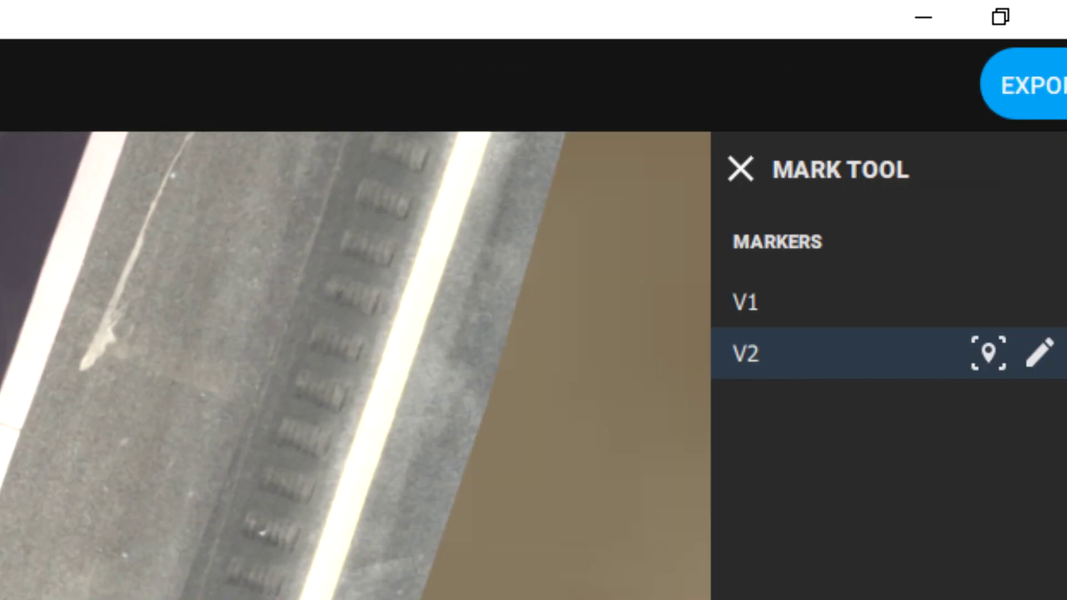
left_click(1062, 238)
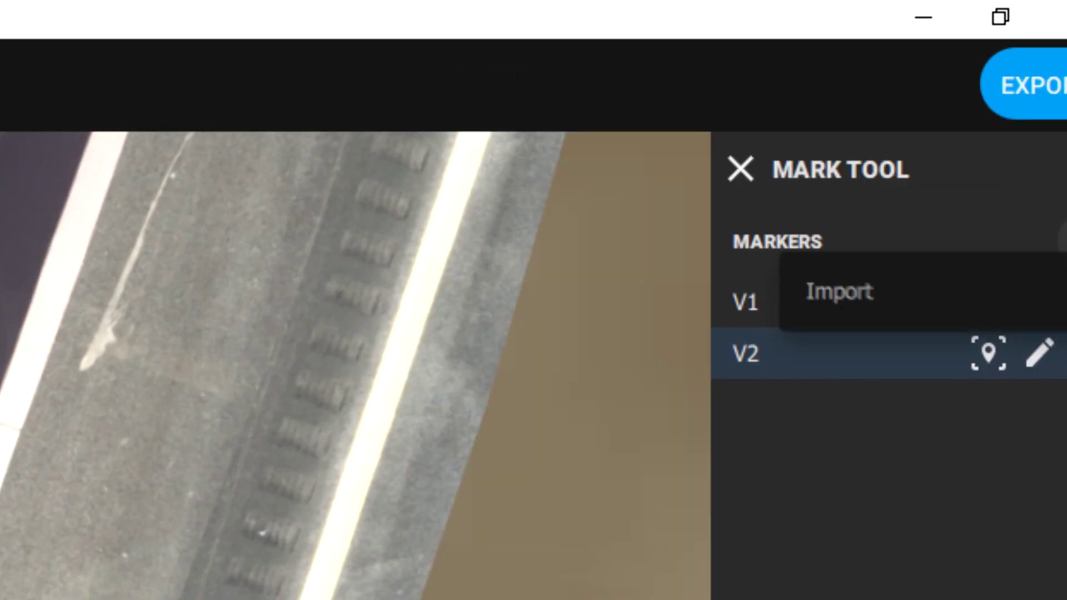
left_click(908, 592)
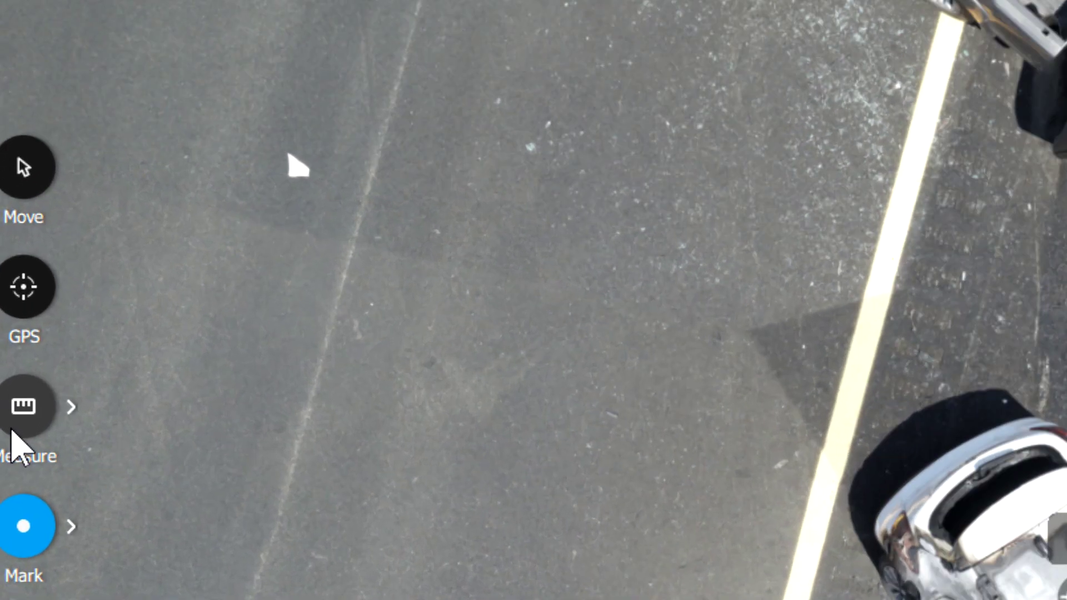
Step: Measure the line distance from the rear edge of the white car V1 to the nearest corner of the grey pickup V2
left_click(8, 352)
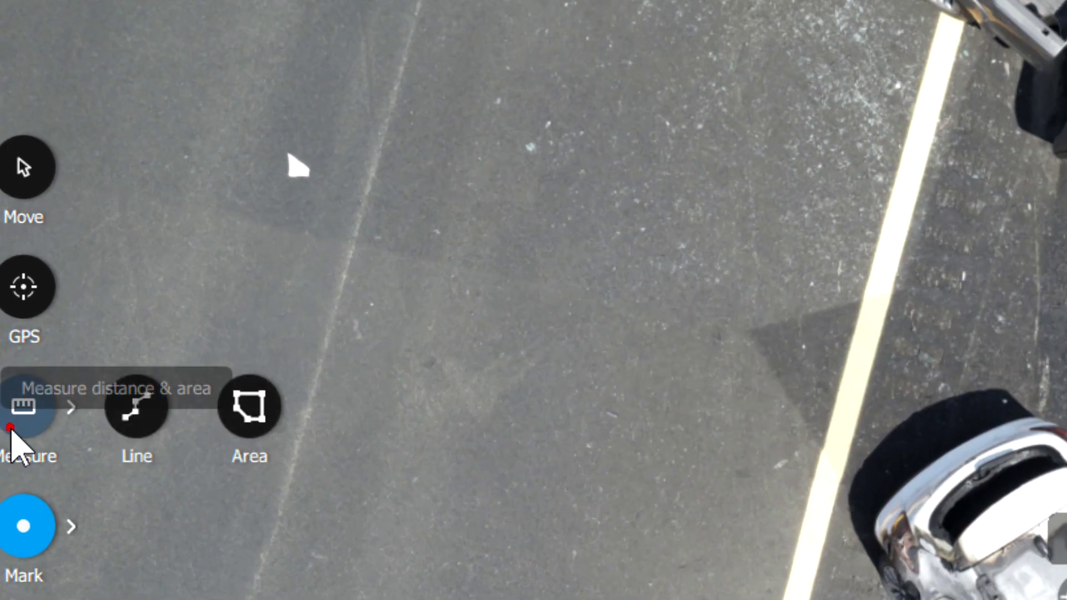
left_click(128, 410)
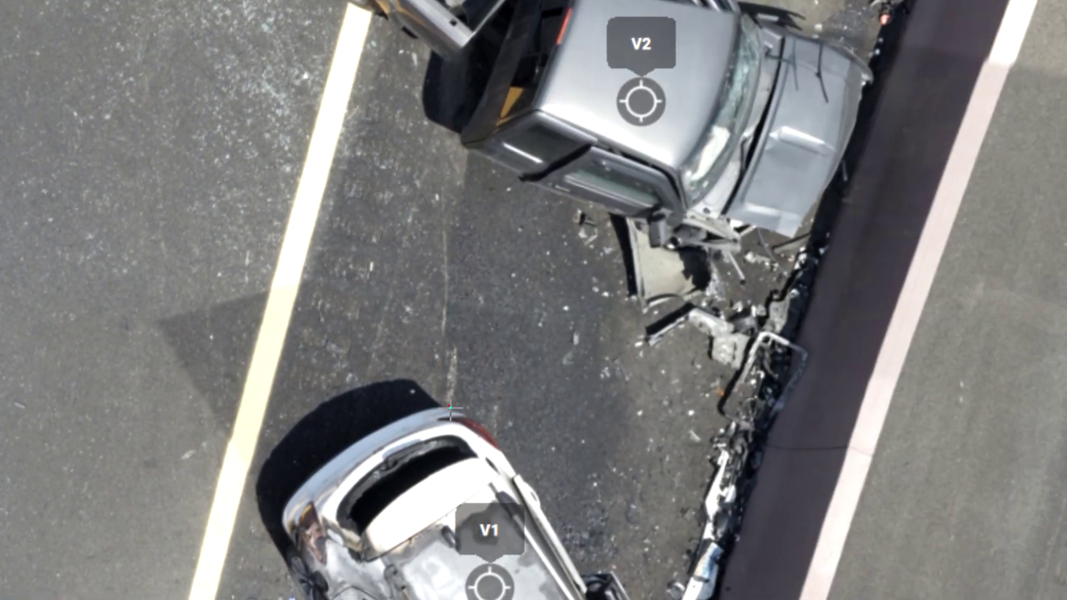
left_click(451, 409)
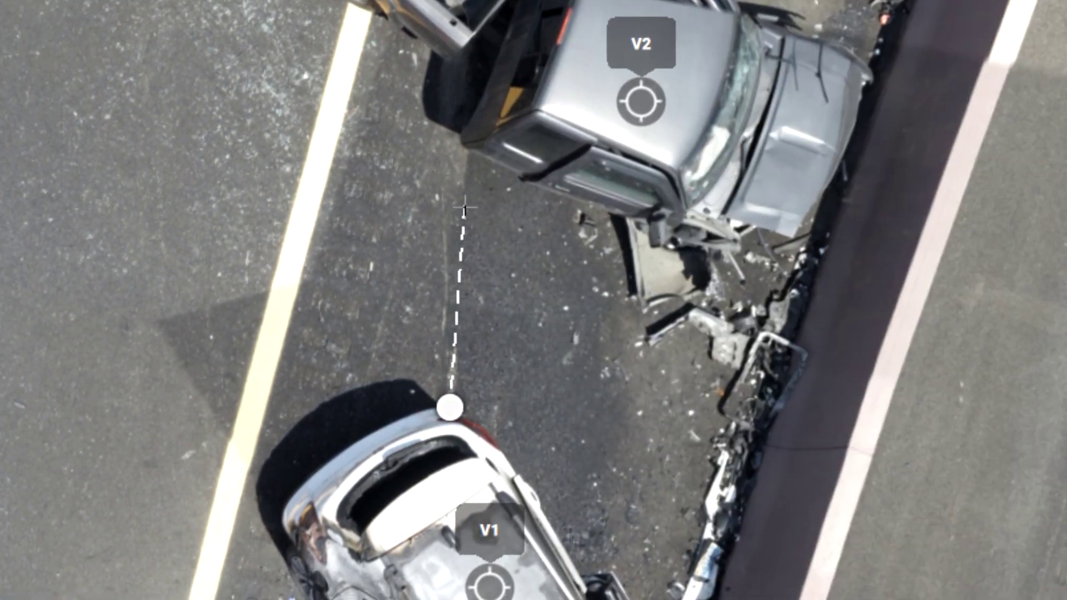
left_click(466, 149)
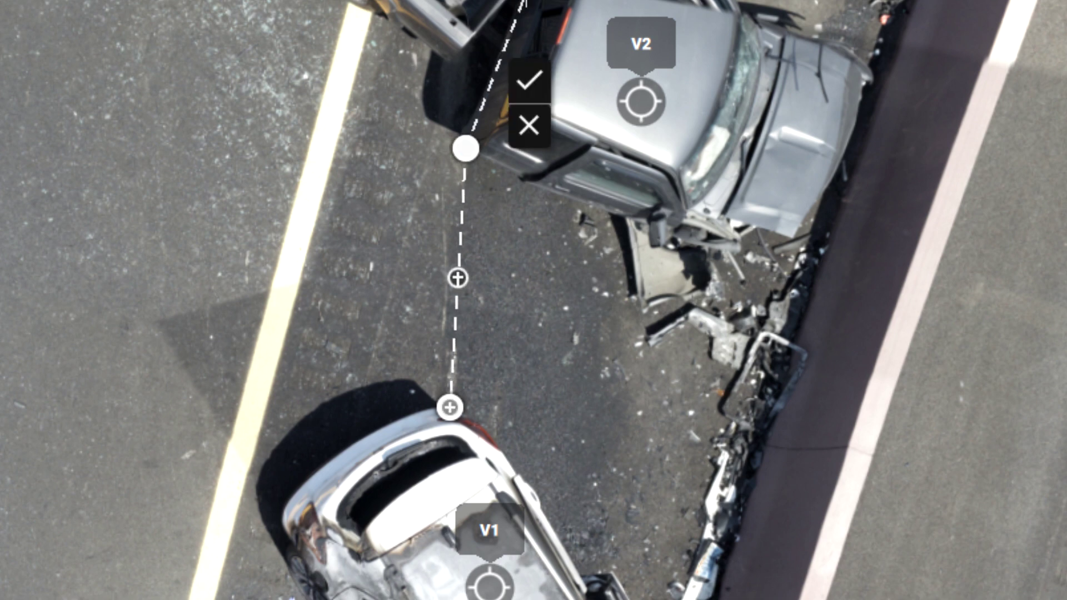
left_click(531, 83)
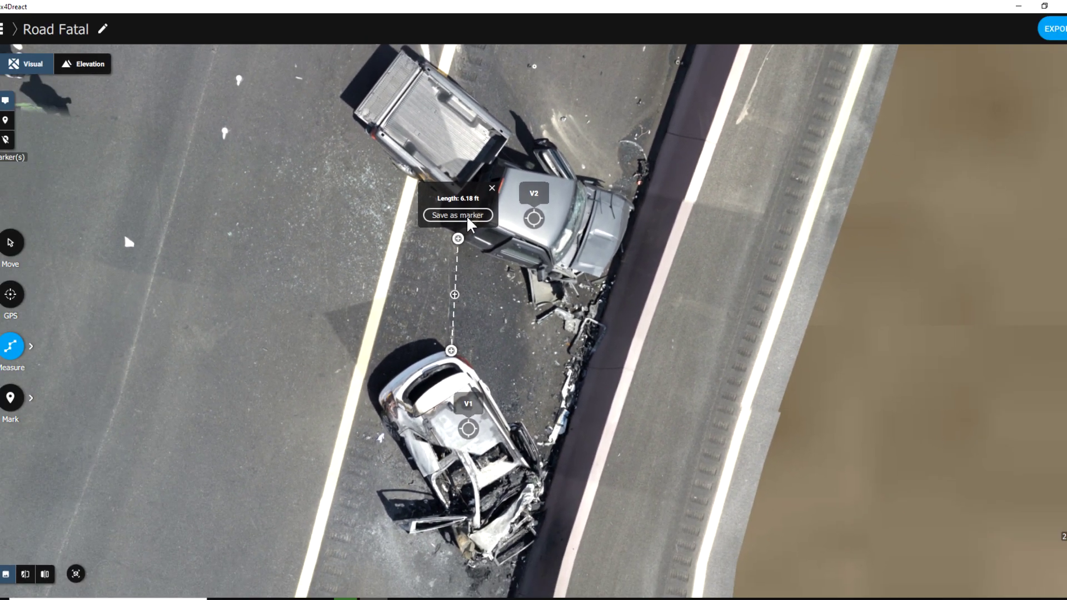
Step: Save the length measurement as a marker titled Distance between Vehicle 1/2
left_click(458, 215)
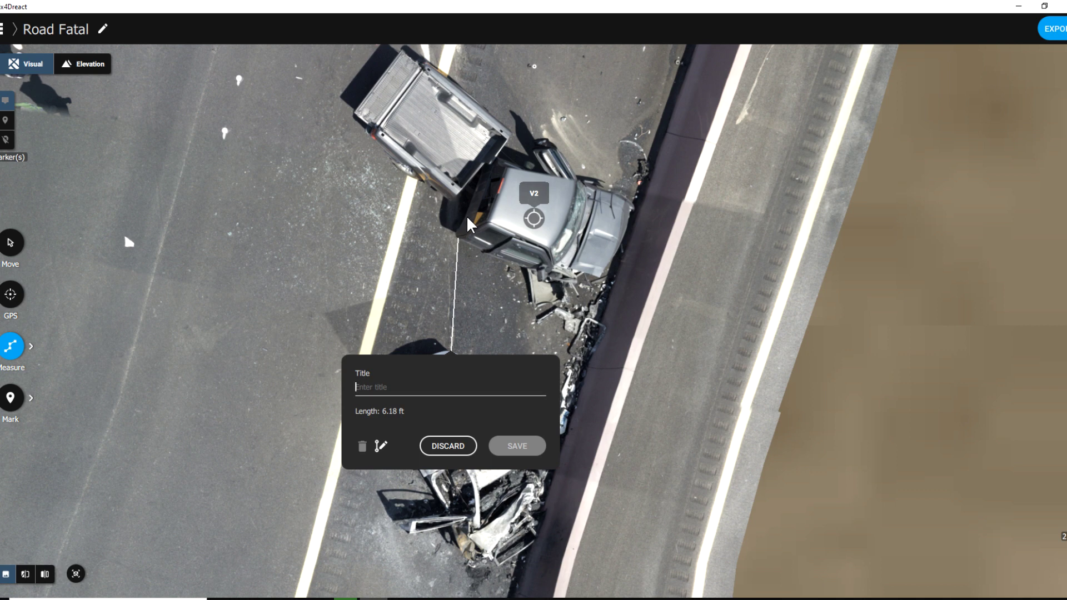
type("Distance between")
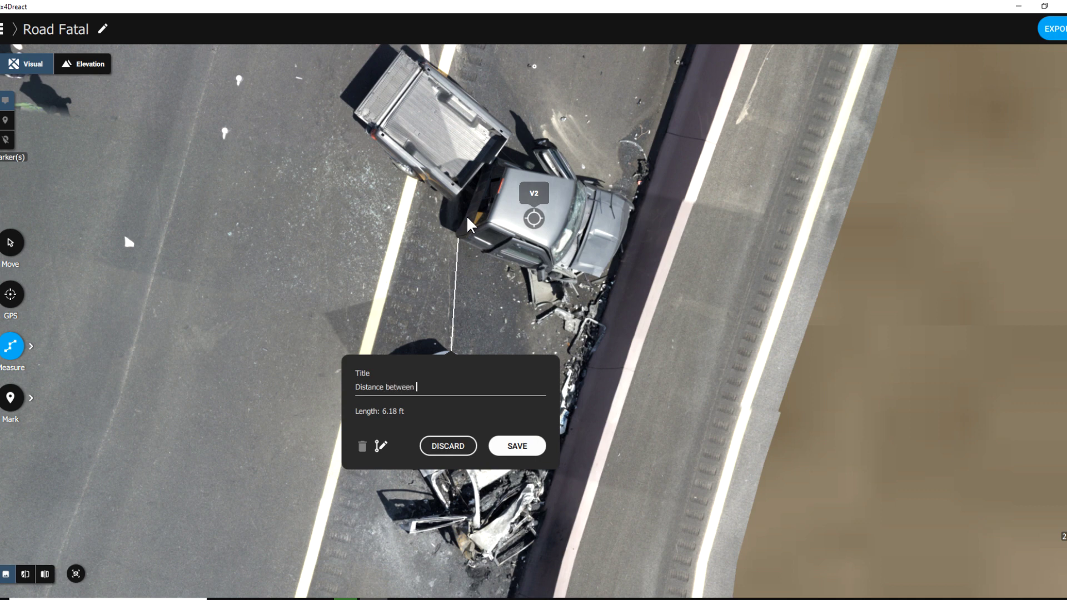
type(" Vehicle 1/2")
left_click(525, 450)
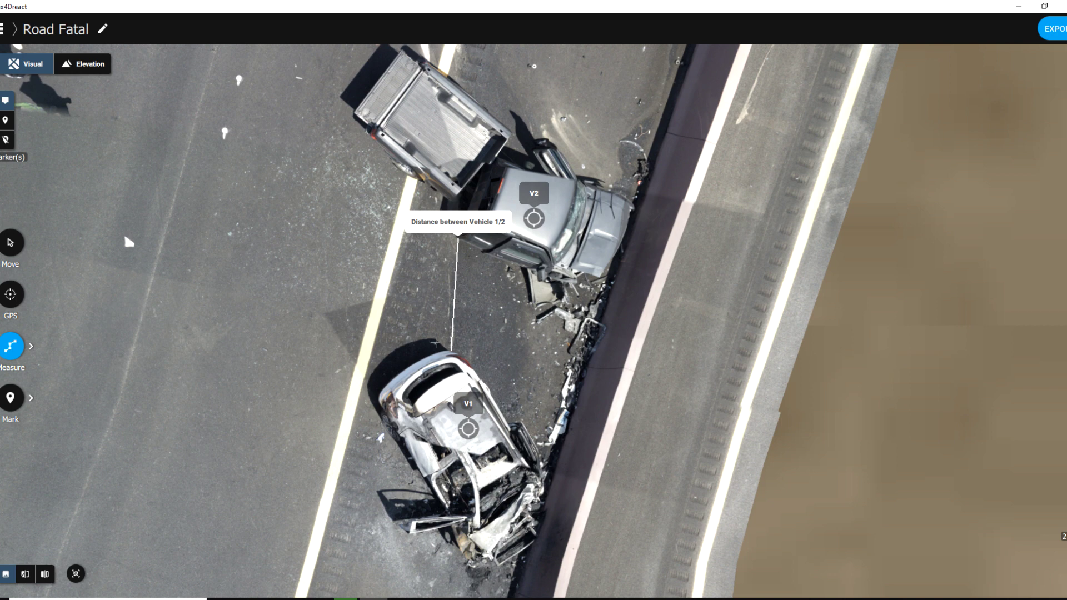
Step: Pick a GPS point on the roadway beside the loose wheel near the officers and save it as a marker
left_click(10, 295)
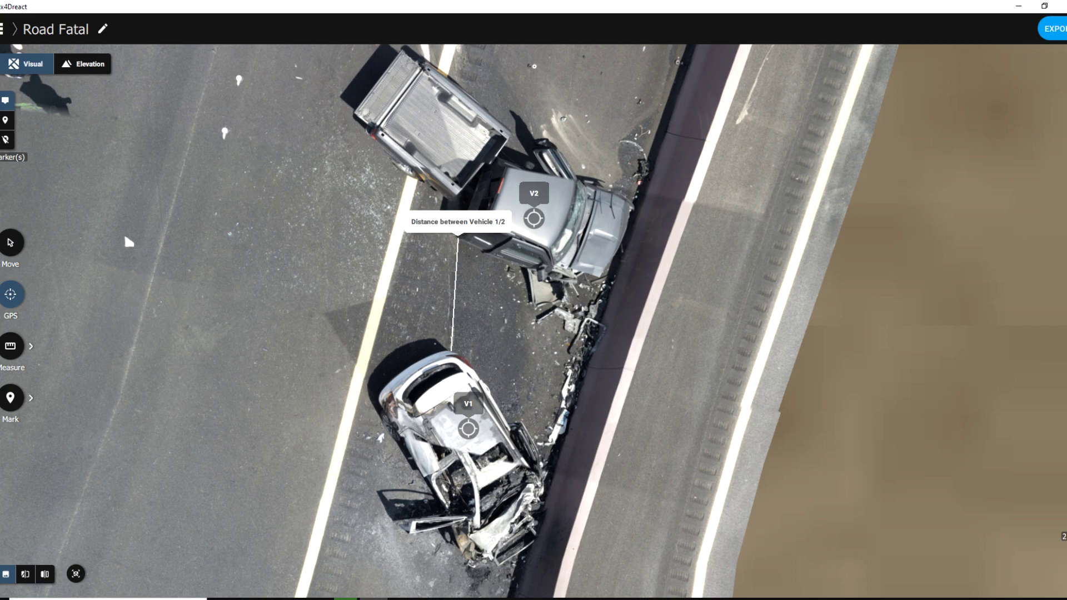
scroll(182, 269, "up", 3)
scroll(182, 269, "down", 3)
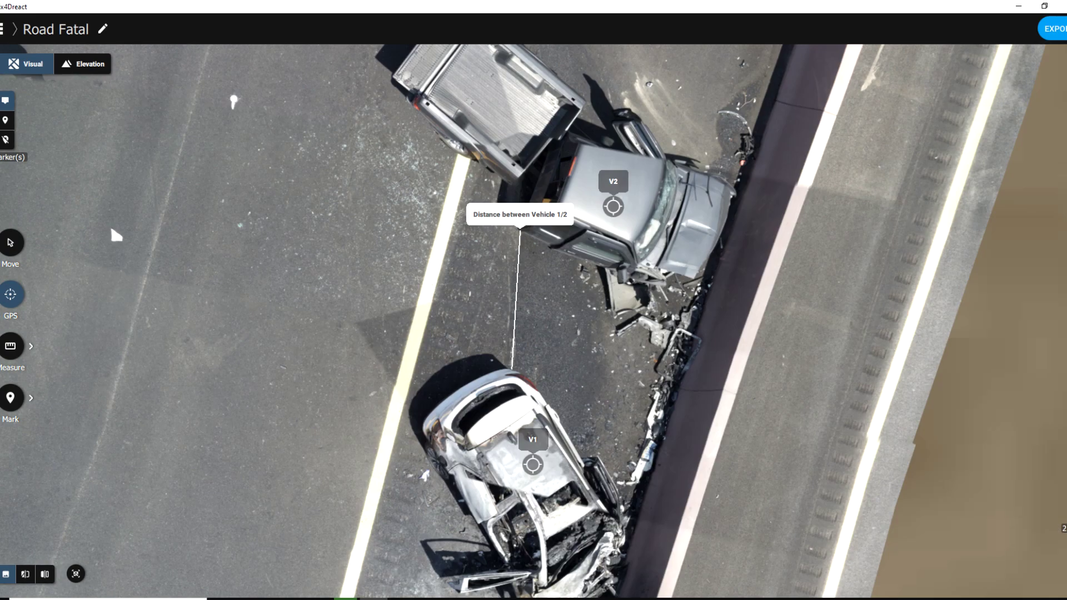
scroll(183, 269, "up", 2)
scroll(117, 226, "down", 2)
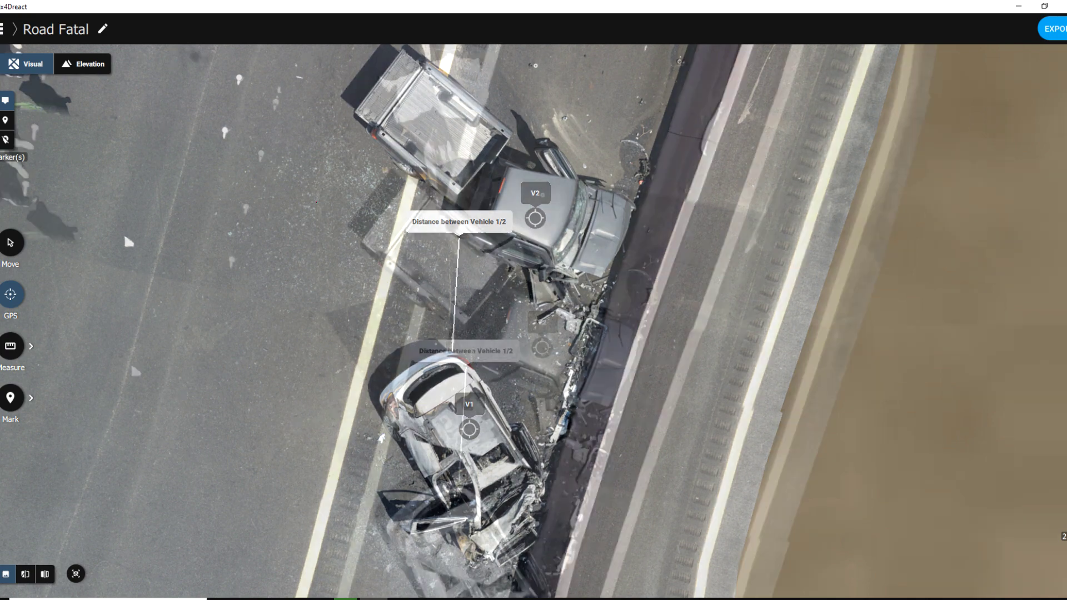
left_click_drag(124, 232, 162, 594)
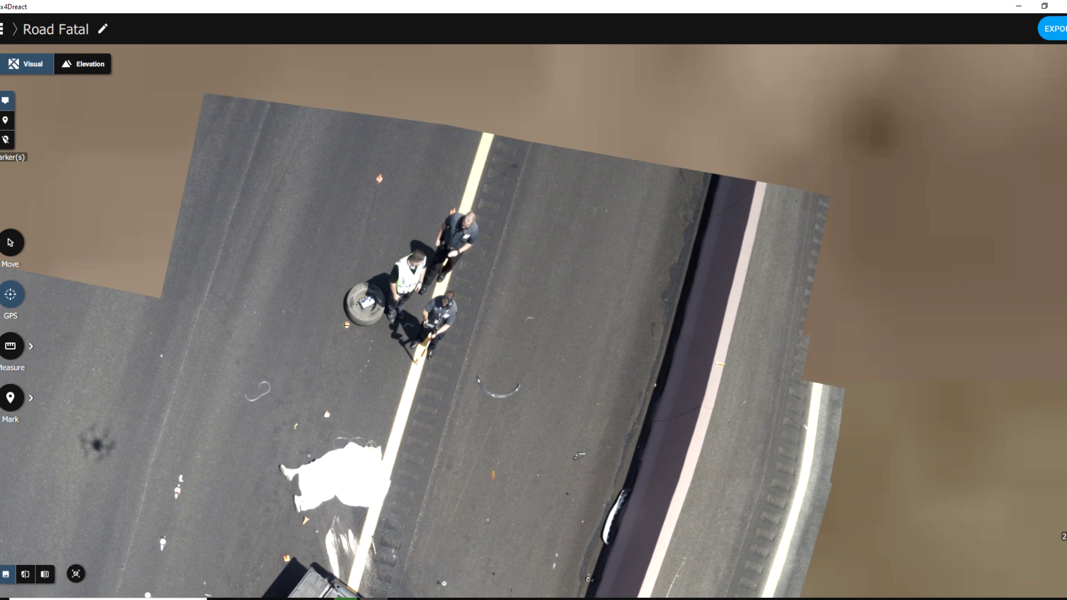
left_click(346, 325)
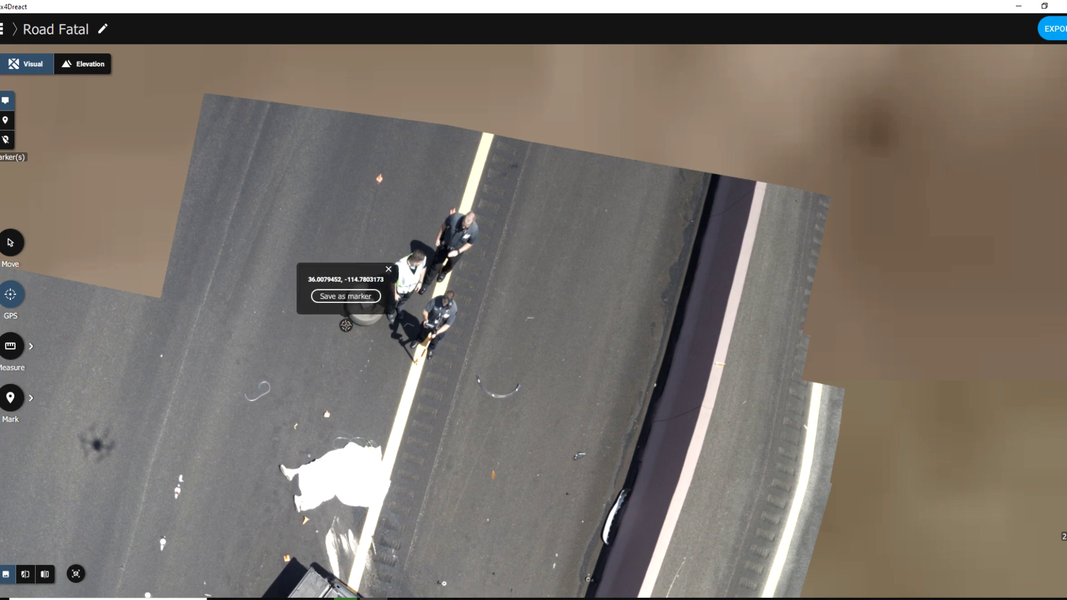
left_click(345, 301)
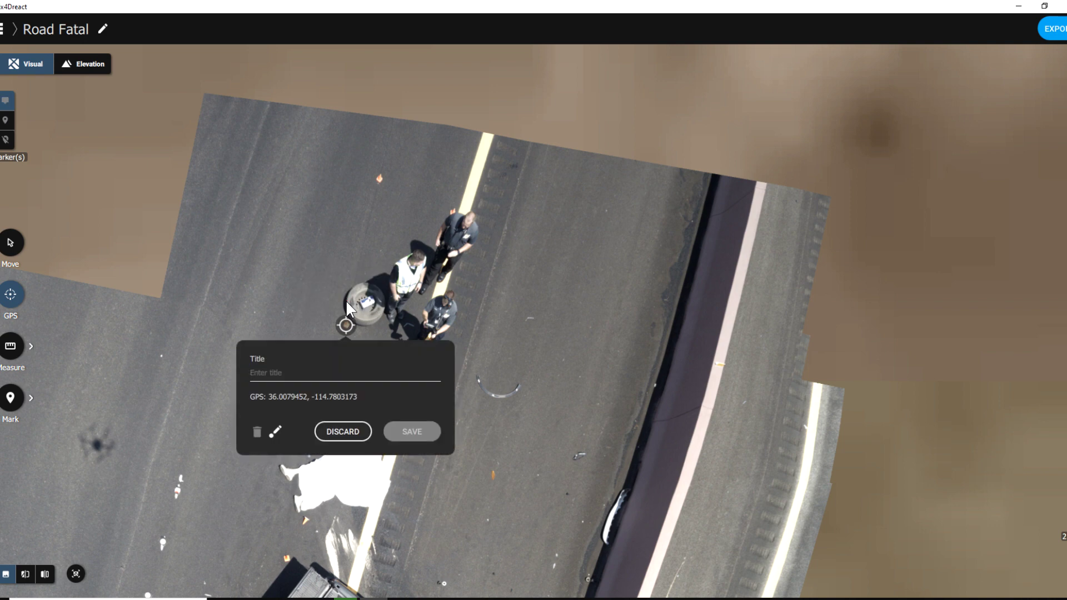
type("Debris")
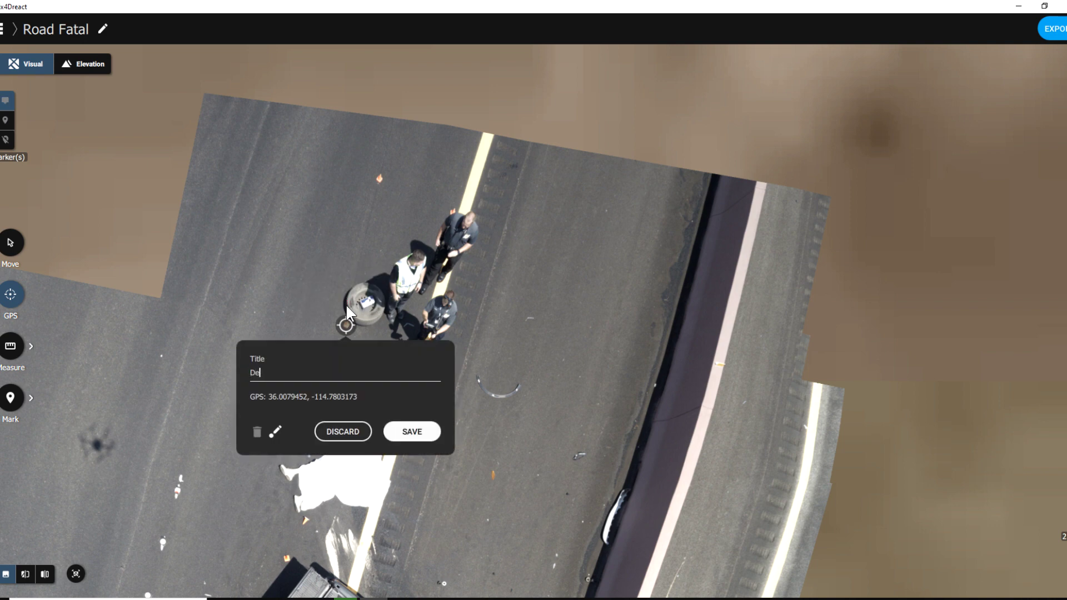
key("BackSpace")
key("BackSpace")
key("BackSpace")
key("BackSpace")
key("BackSpace")
key("BackSpace")
Step: Title the GPS point marker GPS Center and save it
type("GPS")
key("BackSpace")
key("BackSpace")
type("PS Center")
left_click(412, 432)
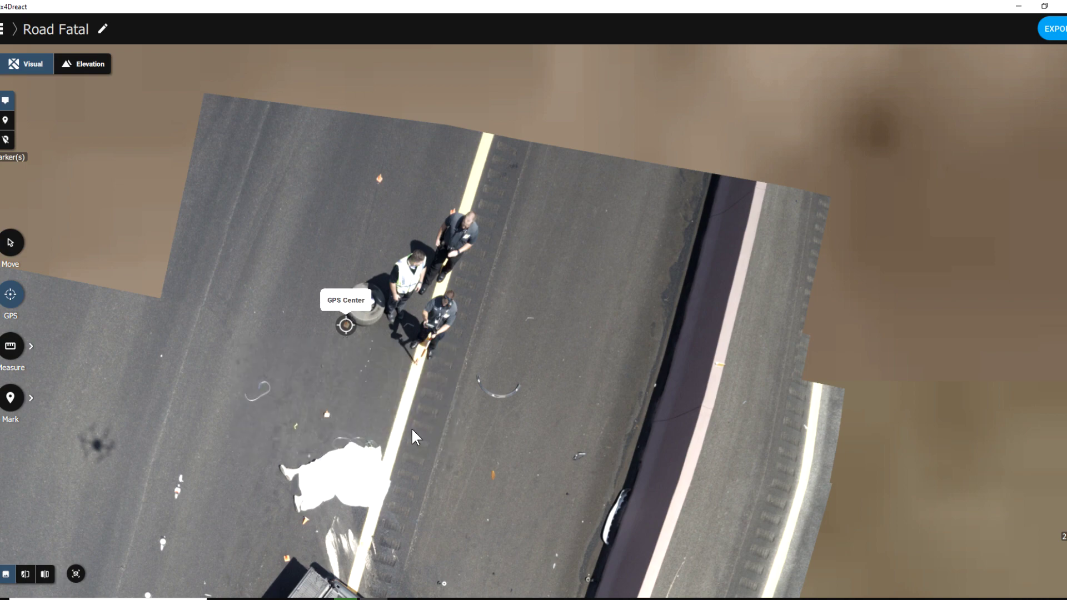
Step: Cycle the marker display through no markers and markers without titles, and restore the markers with titles
scroll(411, 428, "down", 3)
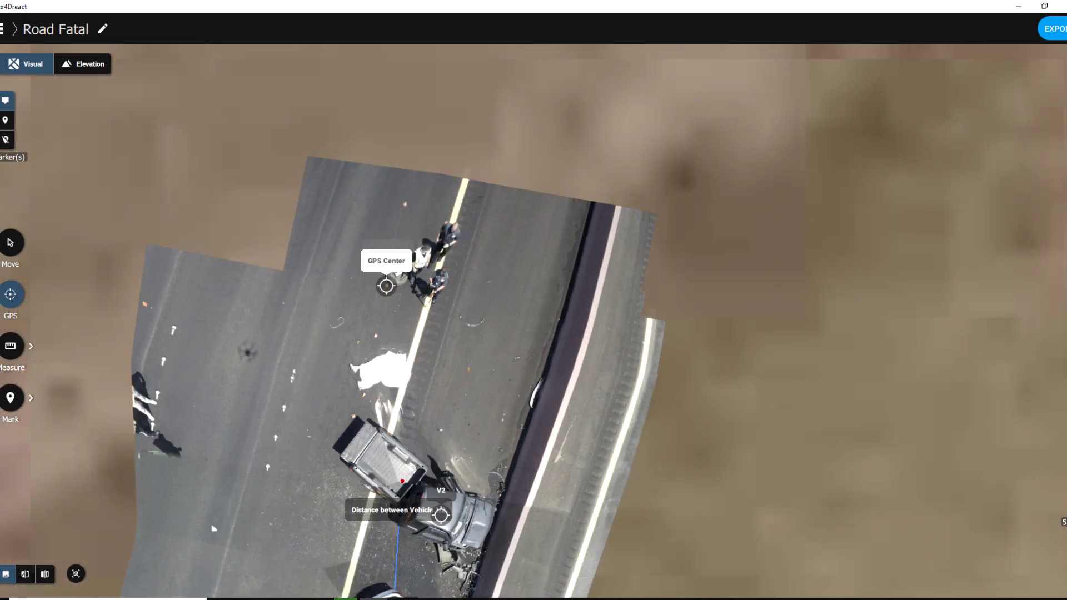
left_click_drag(402, 481, 427, 301)
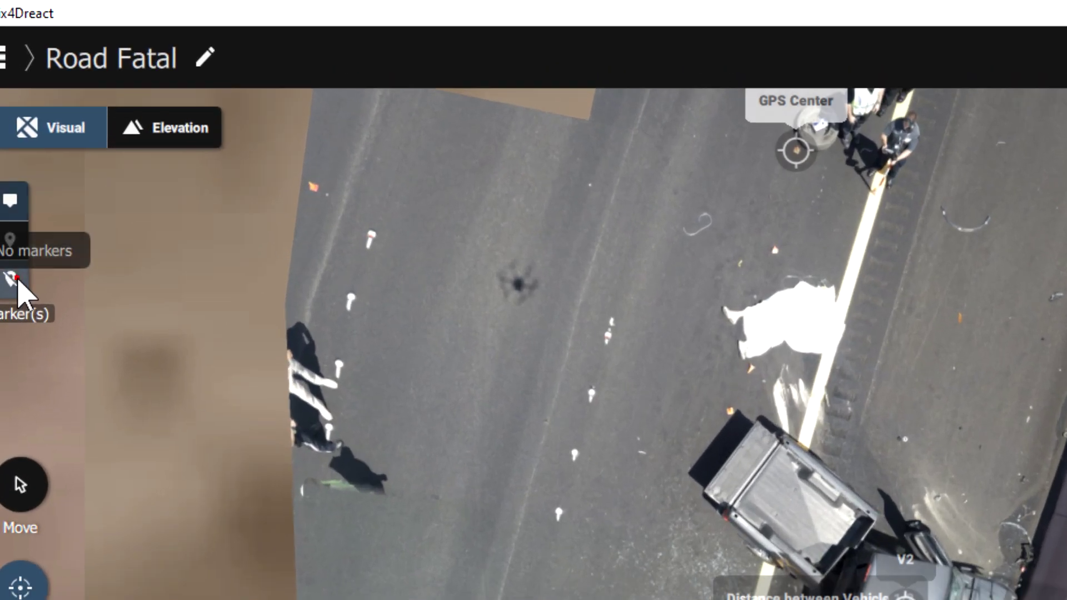
left_click(15, 251)
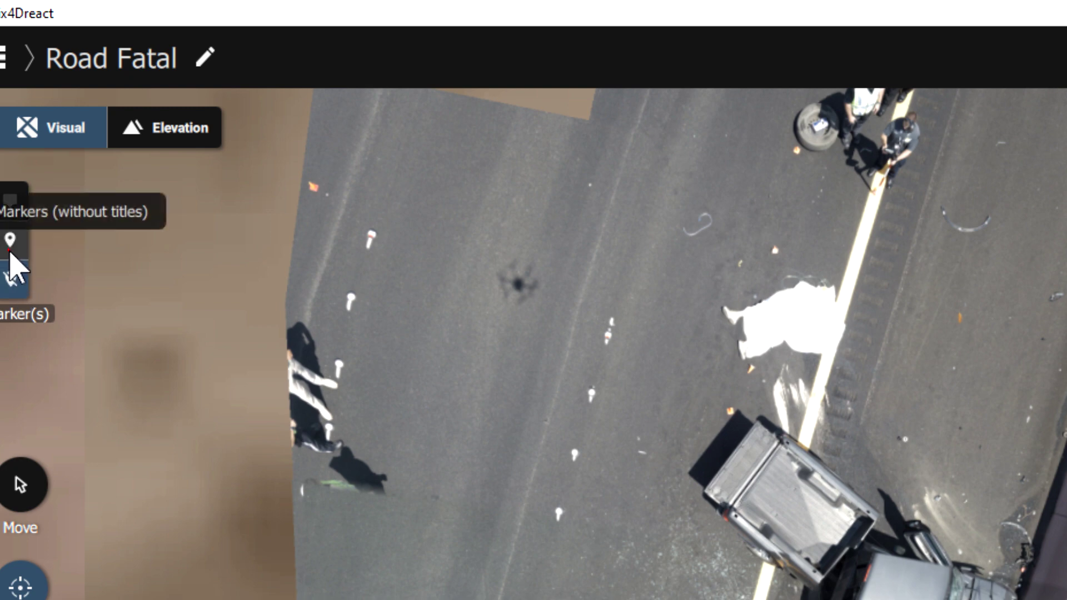
left_click(10, 253)
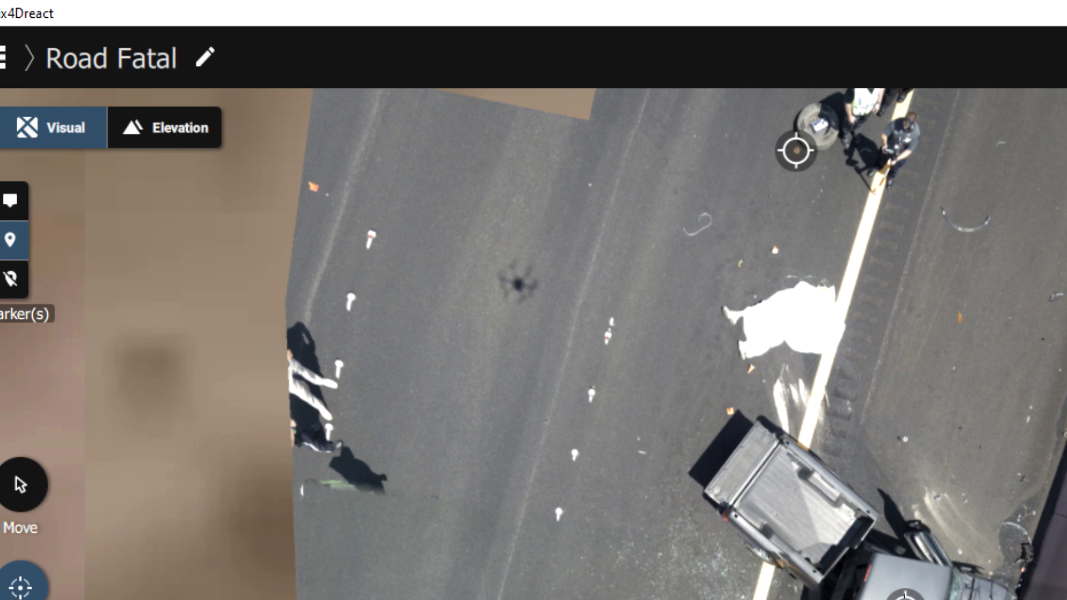
left_click(12, 204)
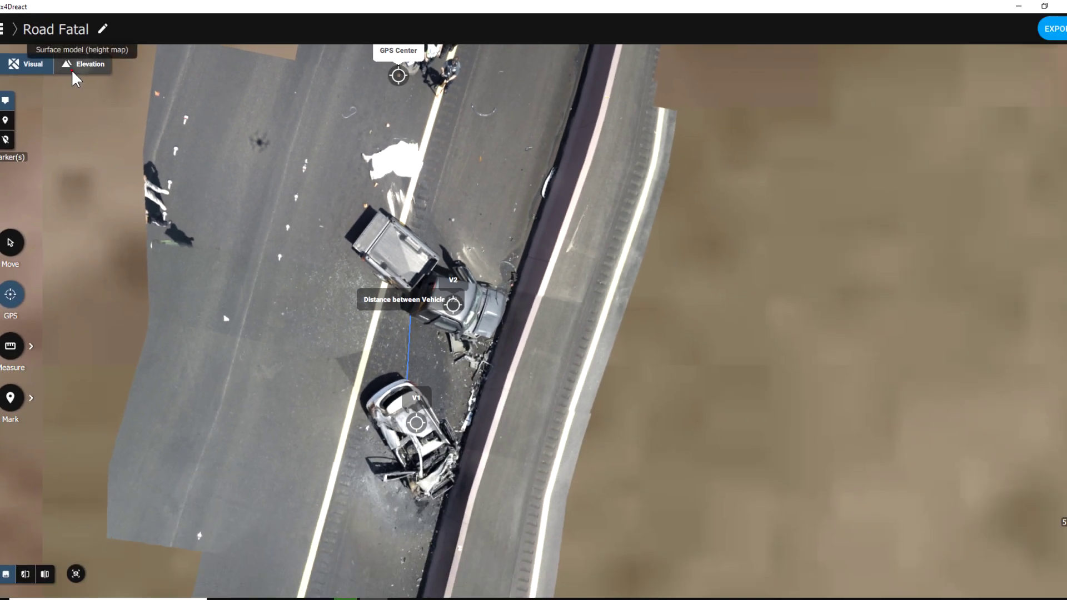
Step: Compare the visual map with the elevation surface model in split mode, and return to the single view zoomed on the map
left_click(72, 69)
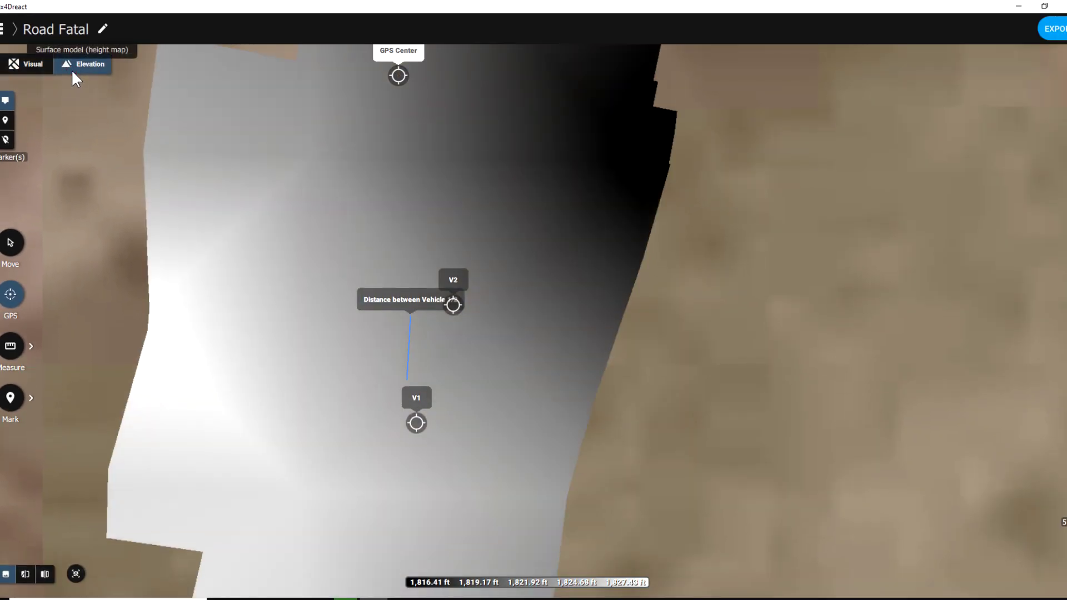
left_click(25, 575)
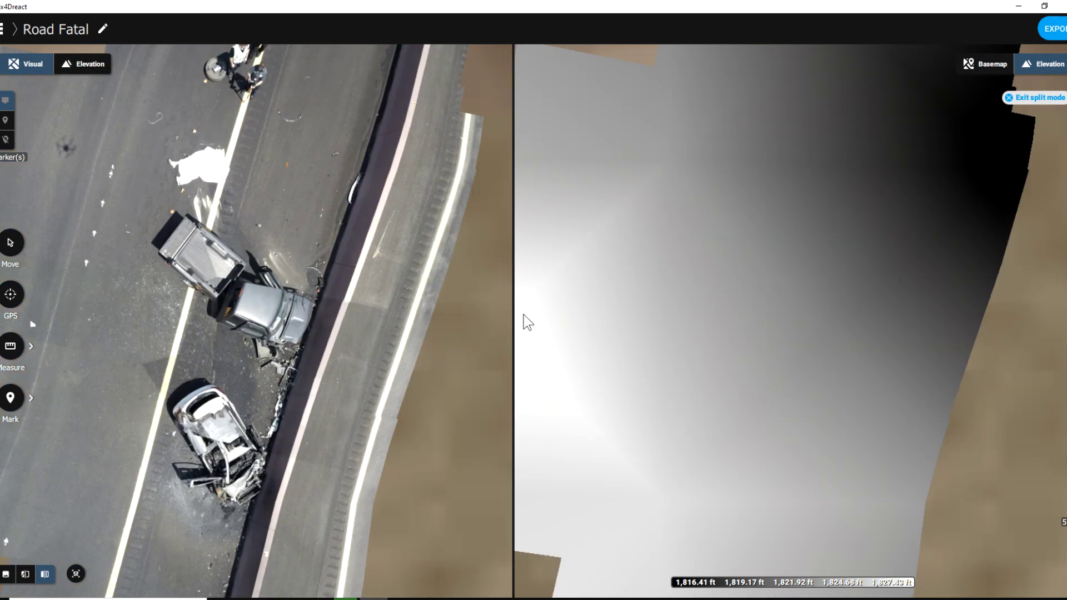
left_click_drag(513, 322, 835, 419)
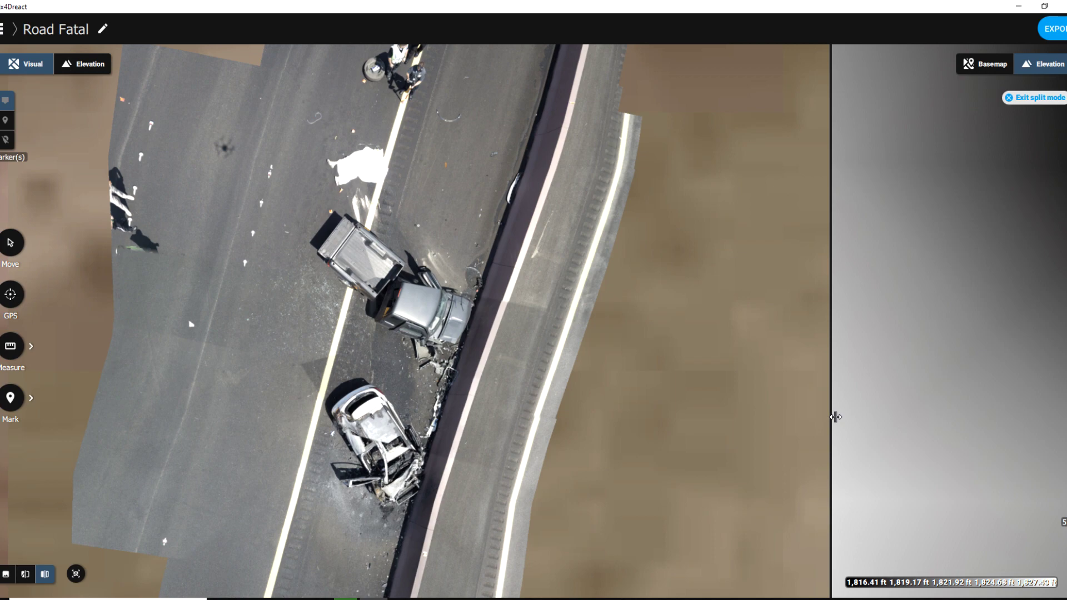
left_click(7, 575)
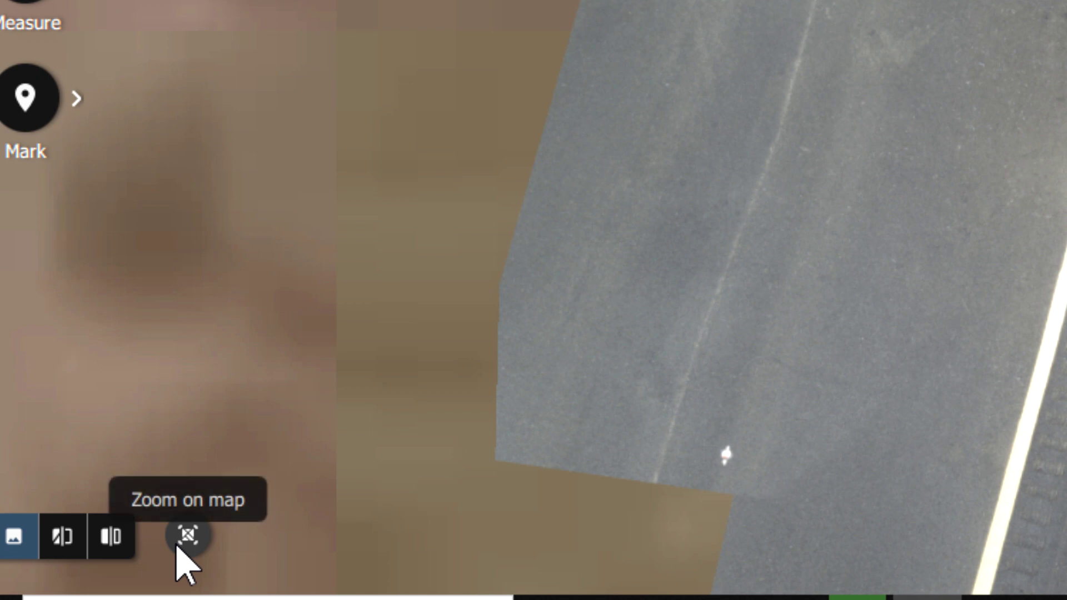
left_click(178, 547)
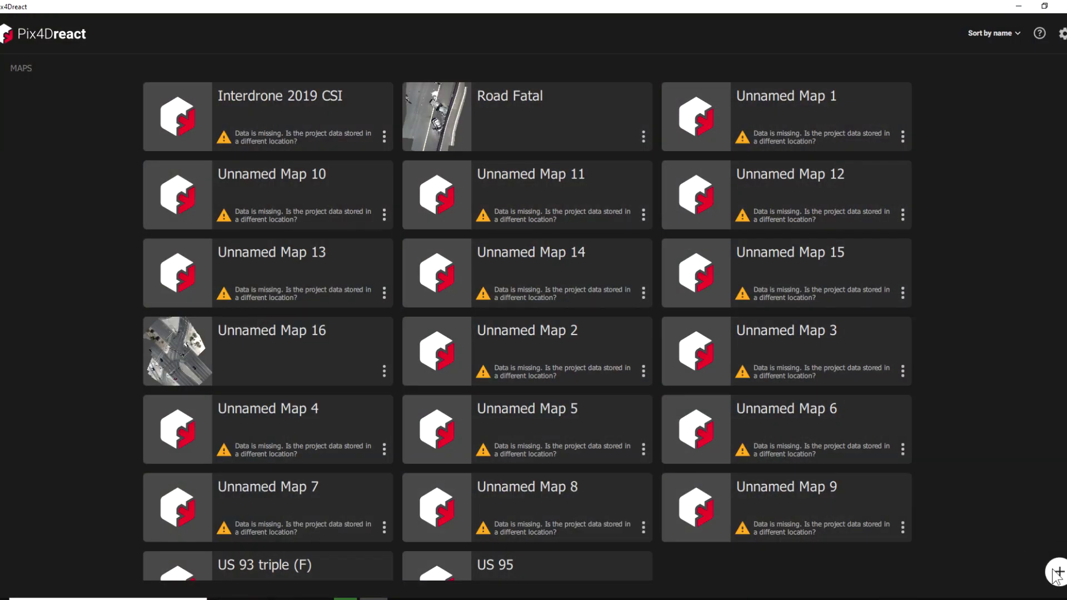
Step: Create a new map and browse to the 132E90HD folder for its drone images
left_click(1056, 574)
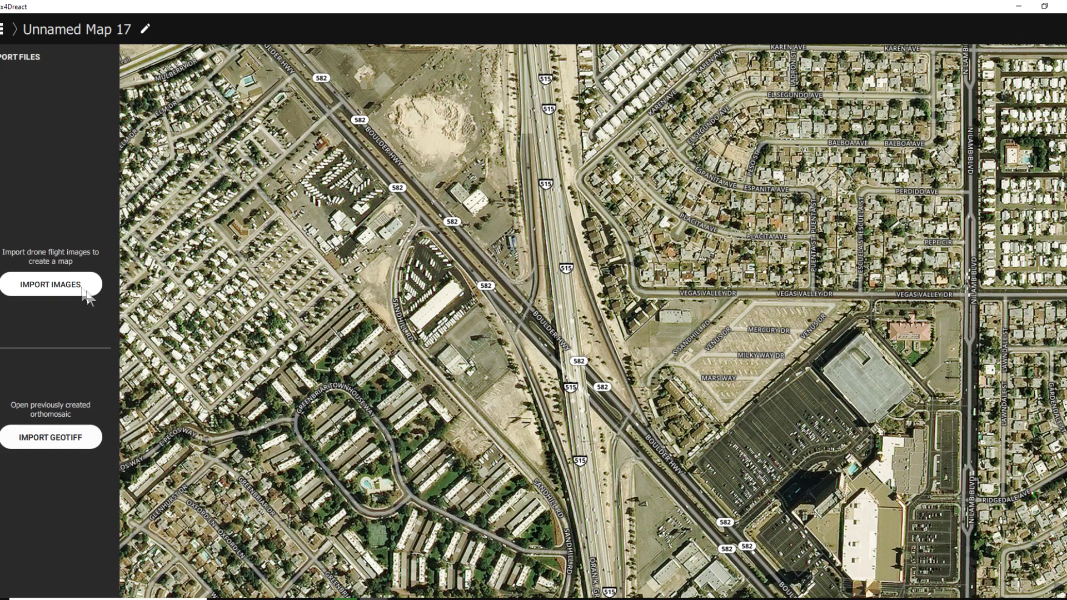
left_click(76, 282)
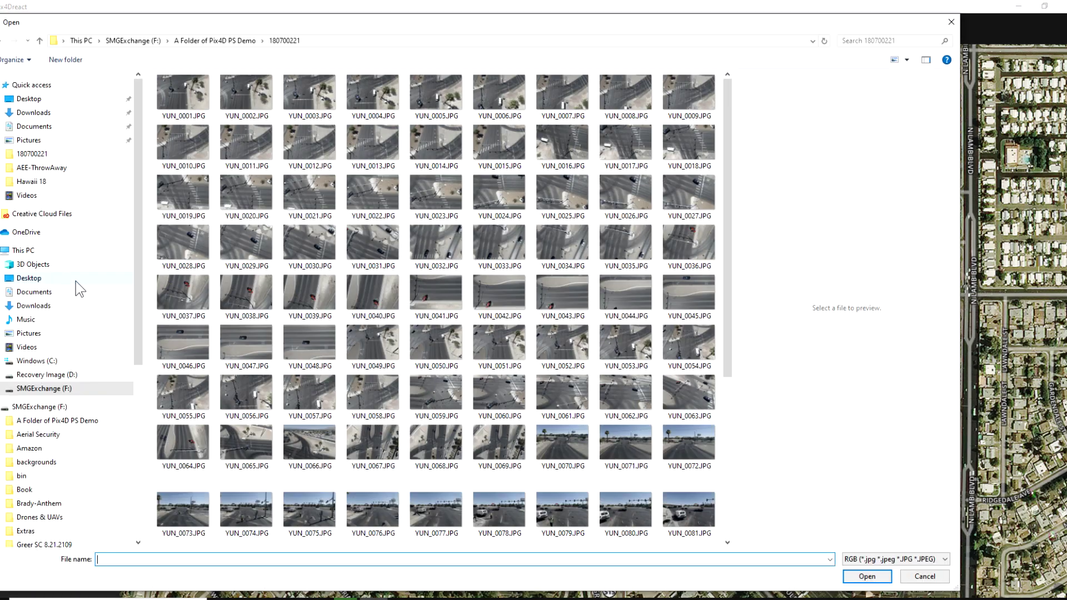
left_click(204, 42)
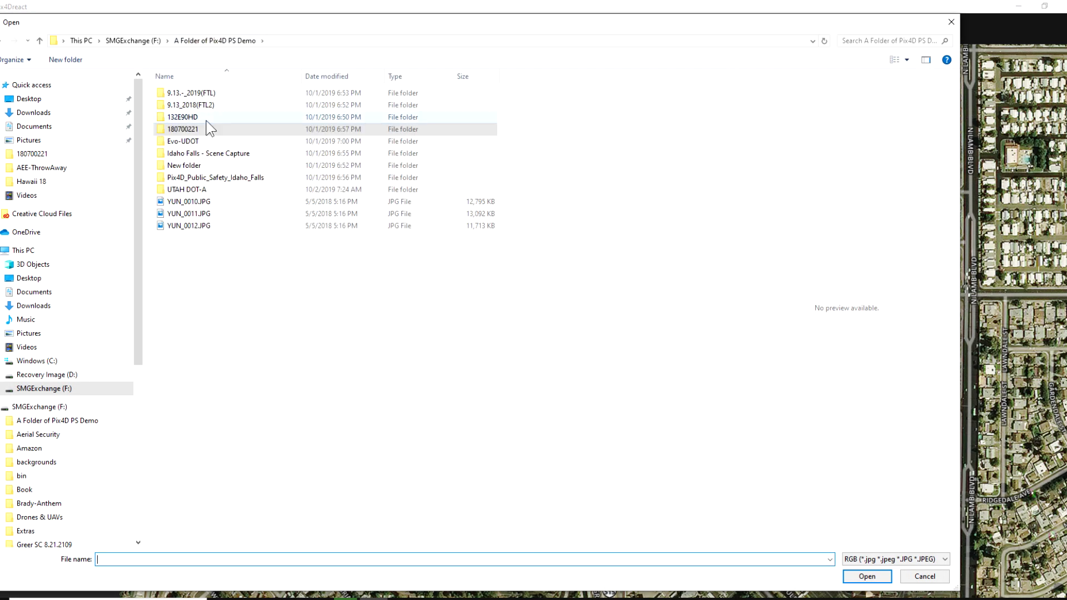
double_click(182, 117)
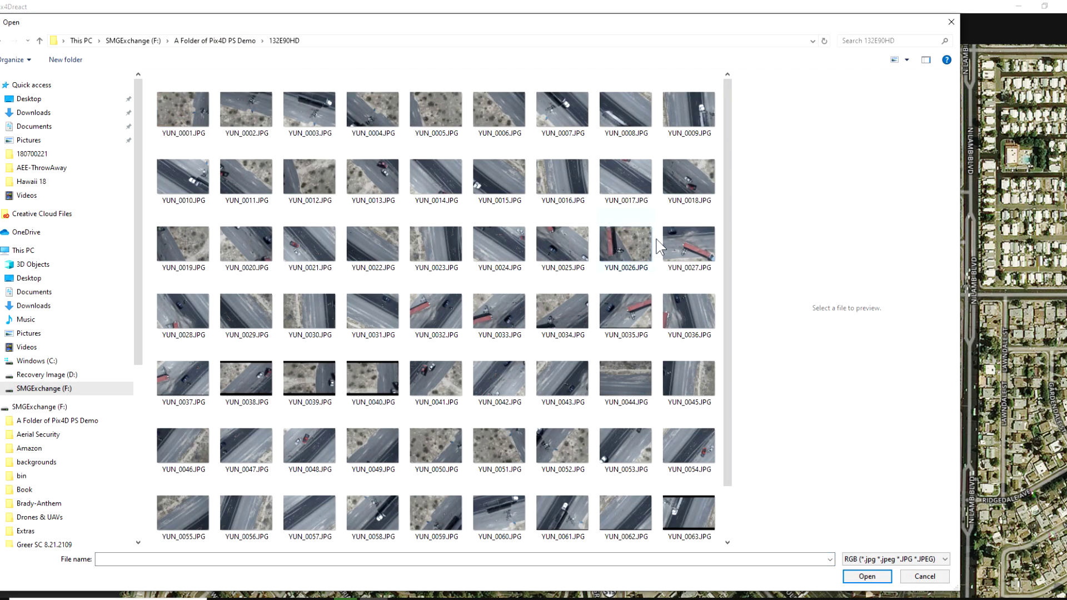
Step: Import the images YUN_0001.JPG through YUN_0065.JPG into the new map and start processing them
mouse_move(728, 233)
left_mouse_down()
mouse_move(731, 408)
mouse_move(741, 219)
left_mouse_up()
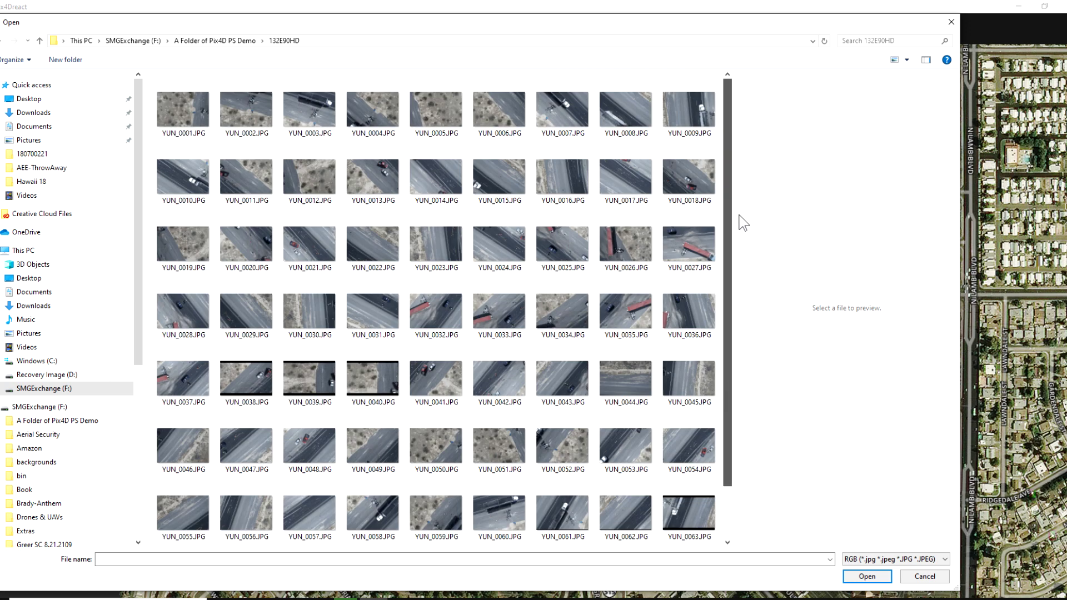
left_click(184, 105)
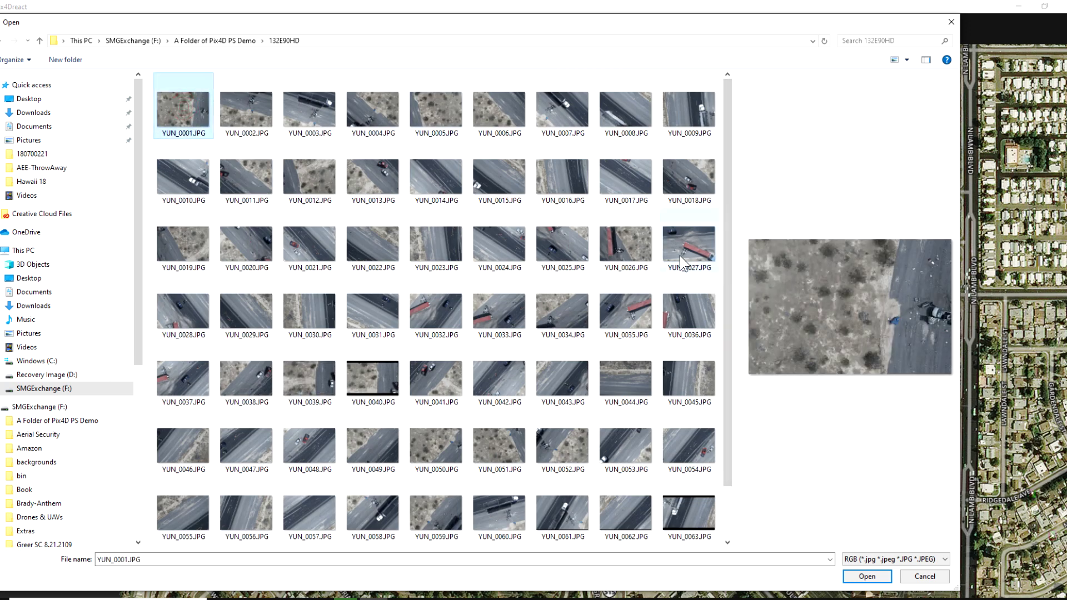
left_click_drag(730, 320, 731, 426)
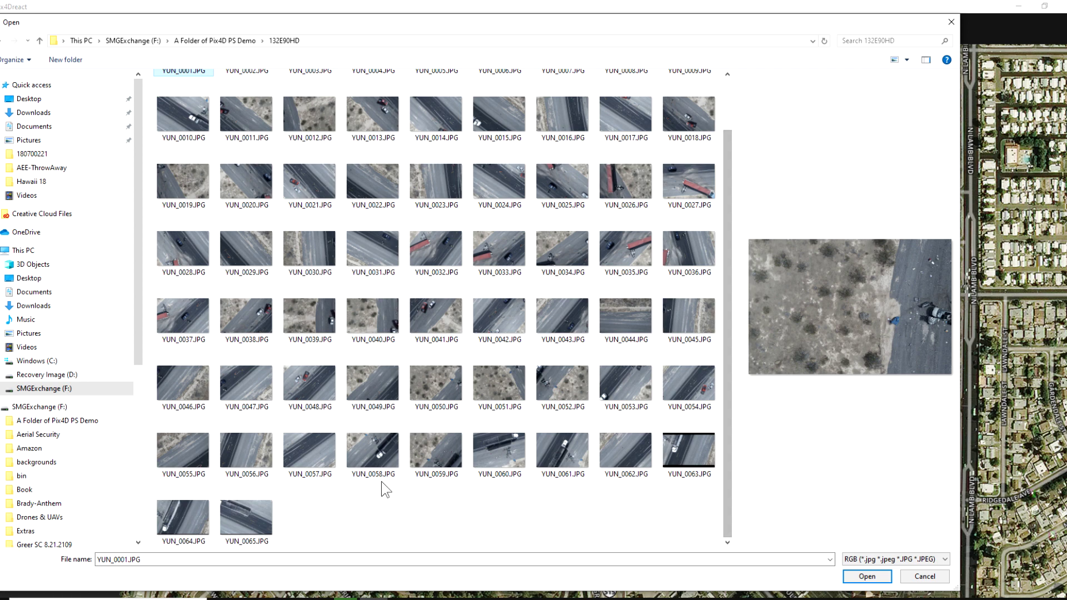
left_click(258, 515, "shift")
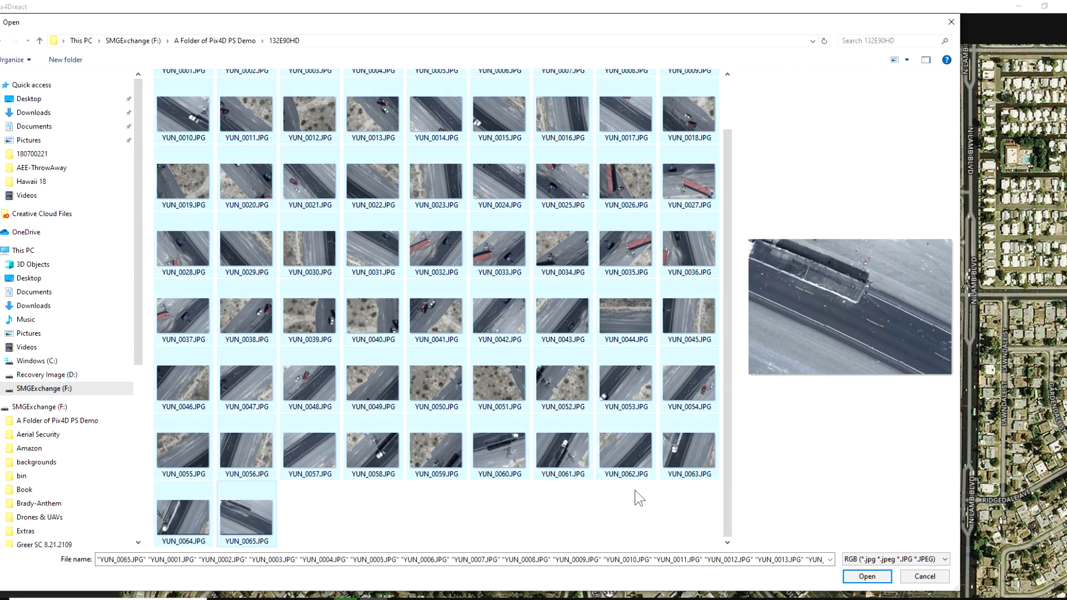
left_click(875, 571)
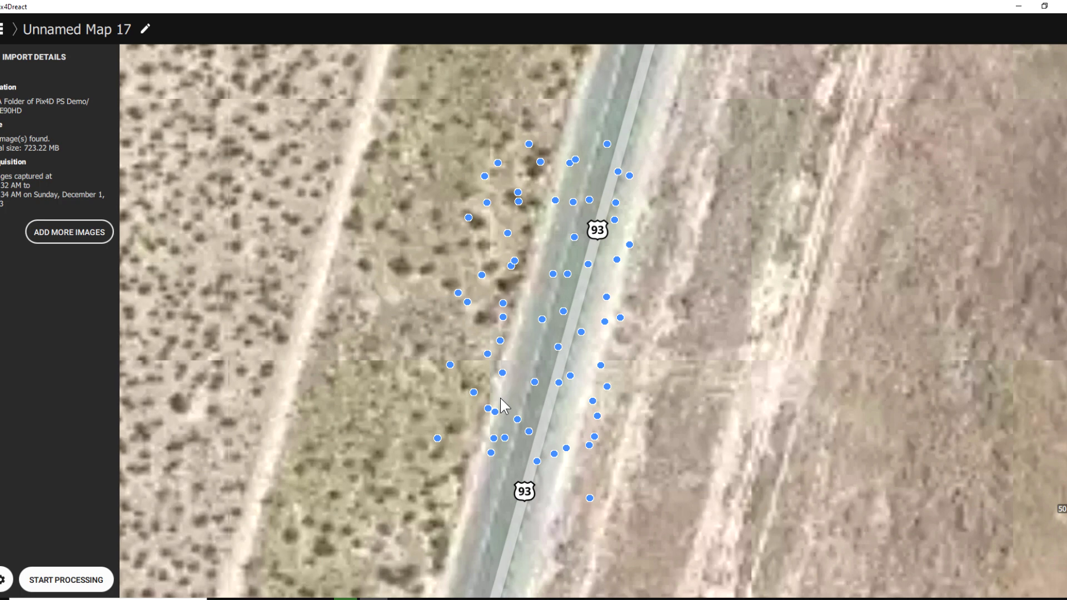
left_click(58, 580)
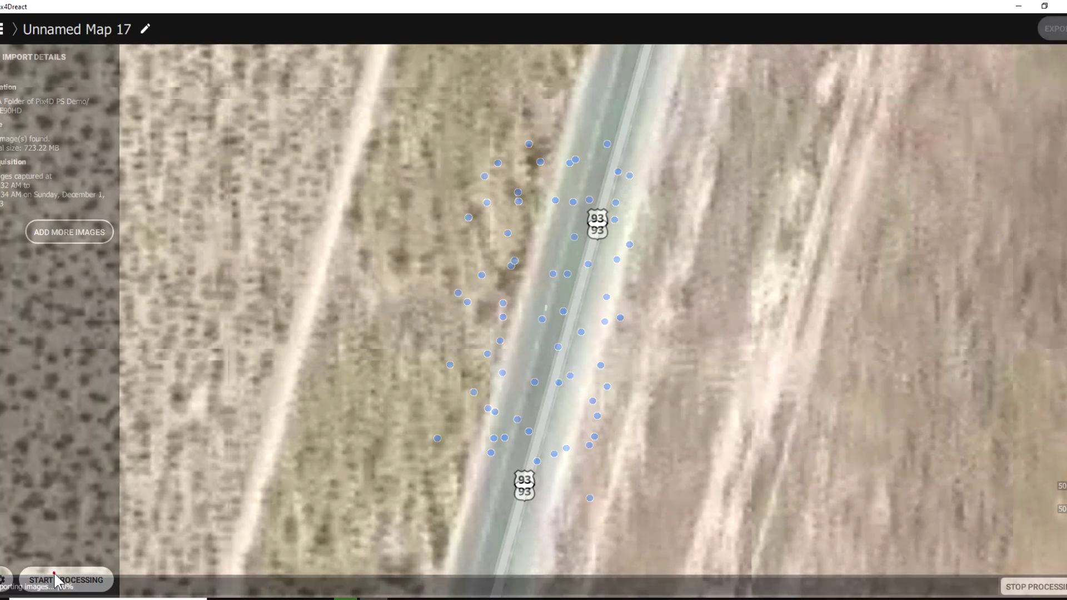
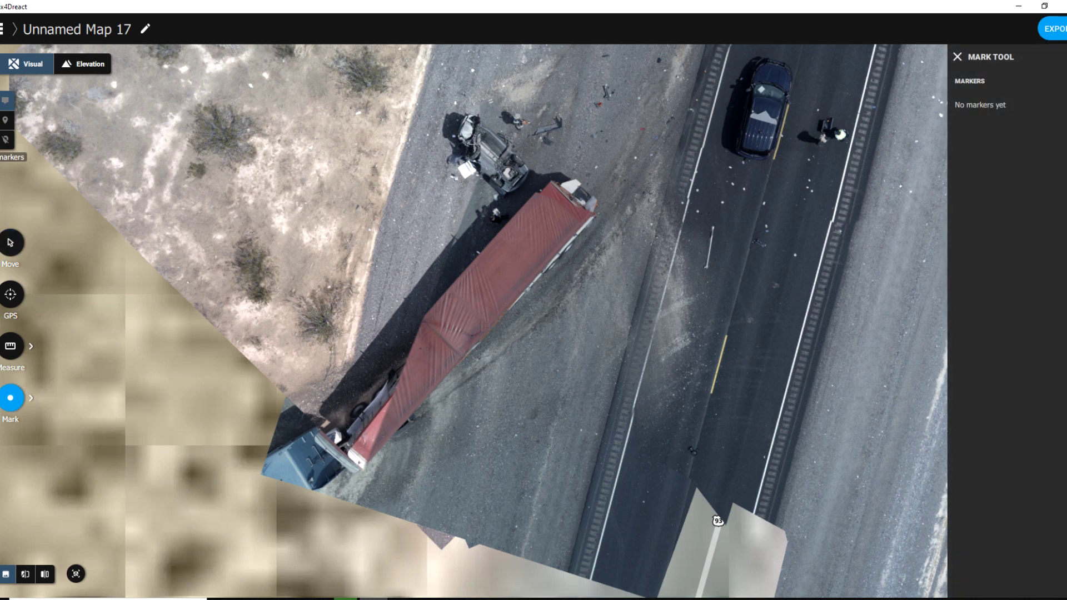
Step: Mark the wrecked vehicle beside the red trailer as V1 and the blue truck cab as V2
left_click(486, 140)
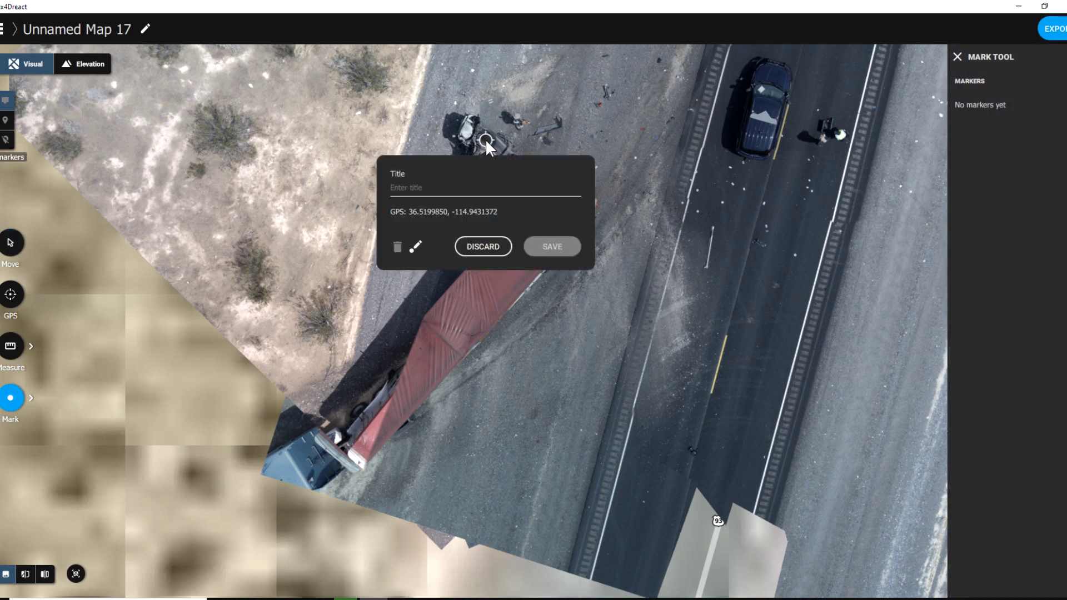
type("V1")
key("Return")
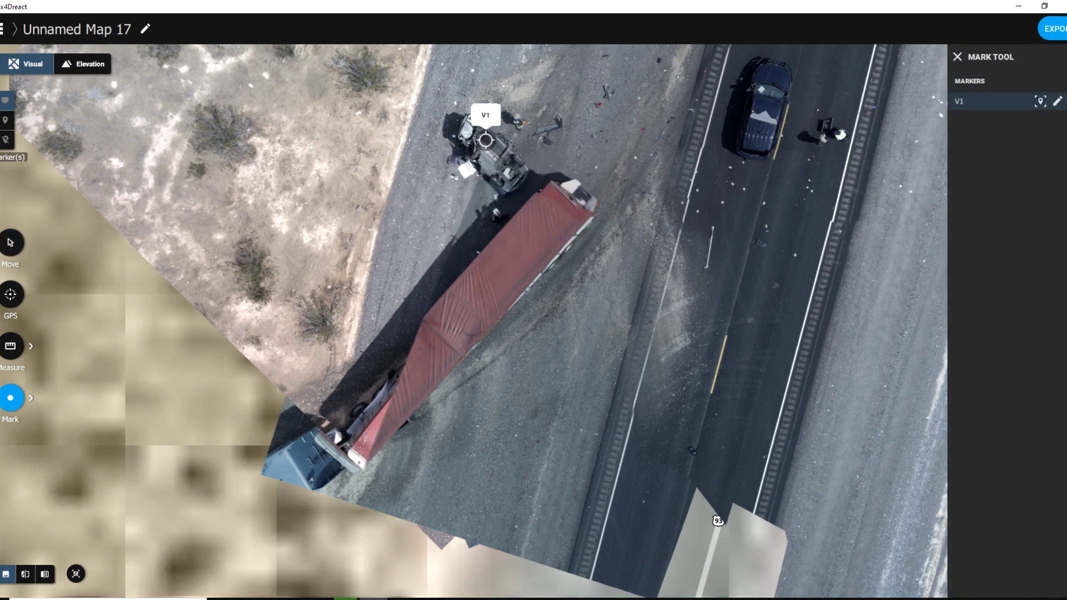
left_click(314, 461)
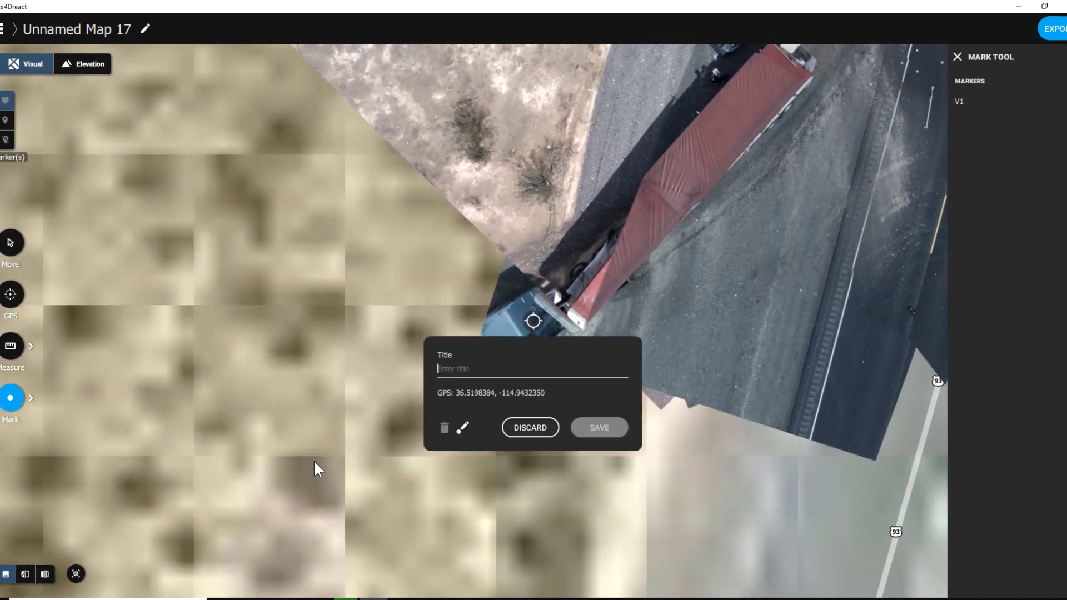
type("V2")
key("Return")
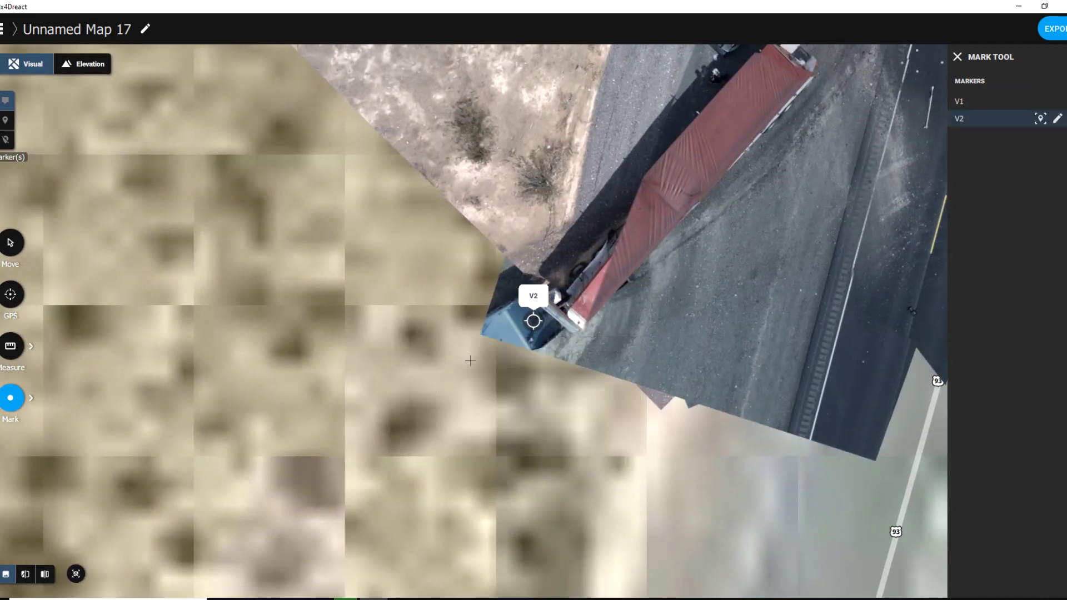
Step: Place a marker titled V3 on the red pickup on the road shoulder
scroll(474, 321, "down", 5)
mouse_move(496, 300)
left_mouse_down()
mouse_move(414, 359)
mouse_move(389, 394)
left_mouse_up()
scroll(390, 394, "up", 3)
left_click_drag(443, 266, 400, 500)
left_click(559, 349)
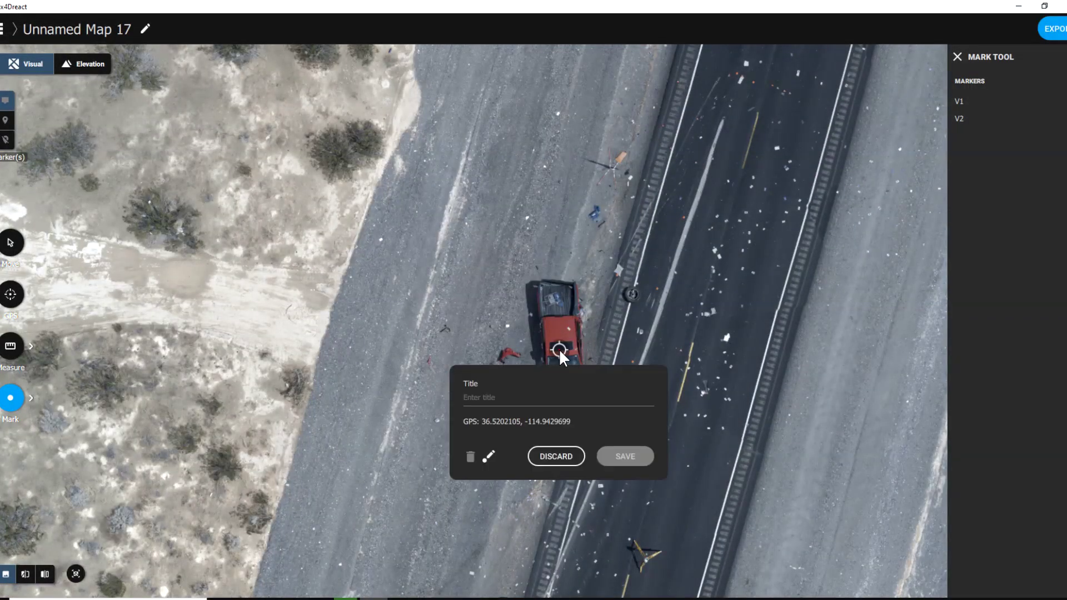
type("V3")
key("Return")
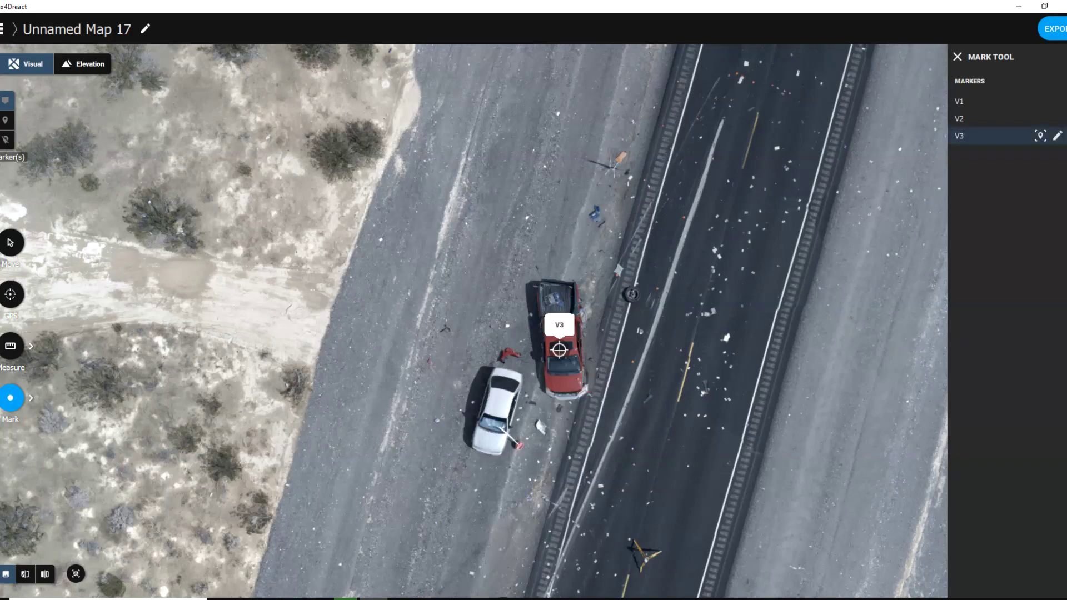
Step: Place a marker titled Civilian on the white car beside the red pickup and save it
left_click(487, 435)
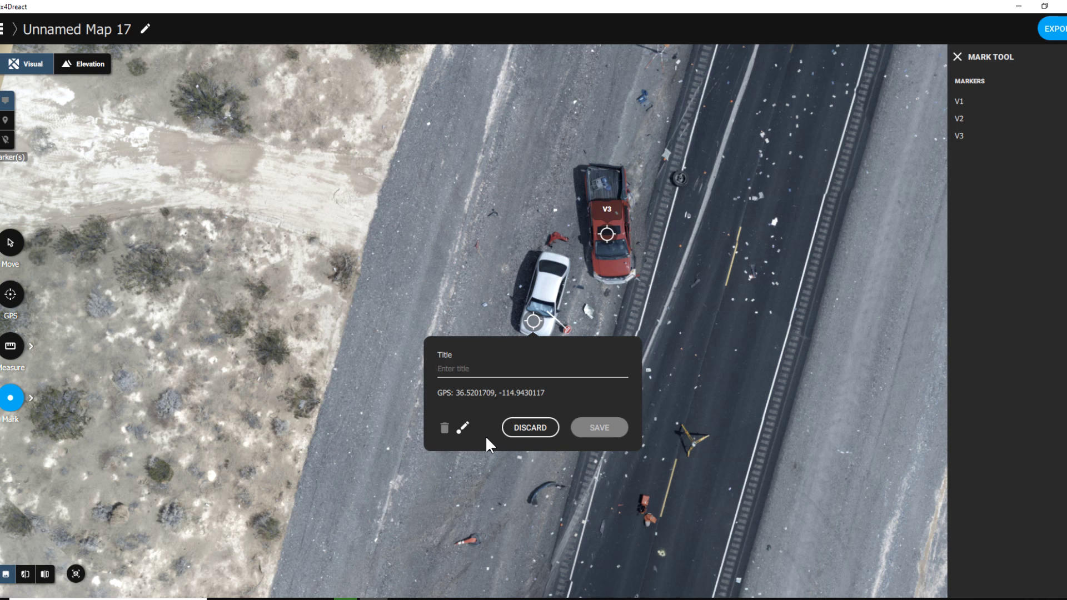
type("Veh")
key("BackSpace")
key("BackSpace")
key("BackSpace")
type("Civ")
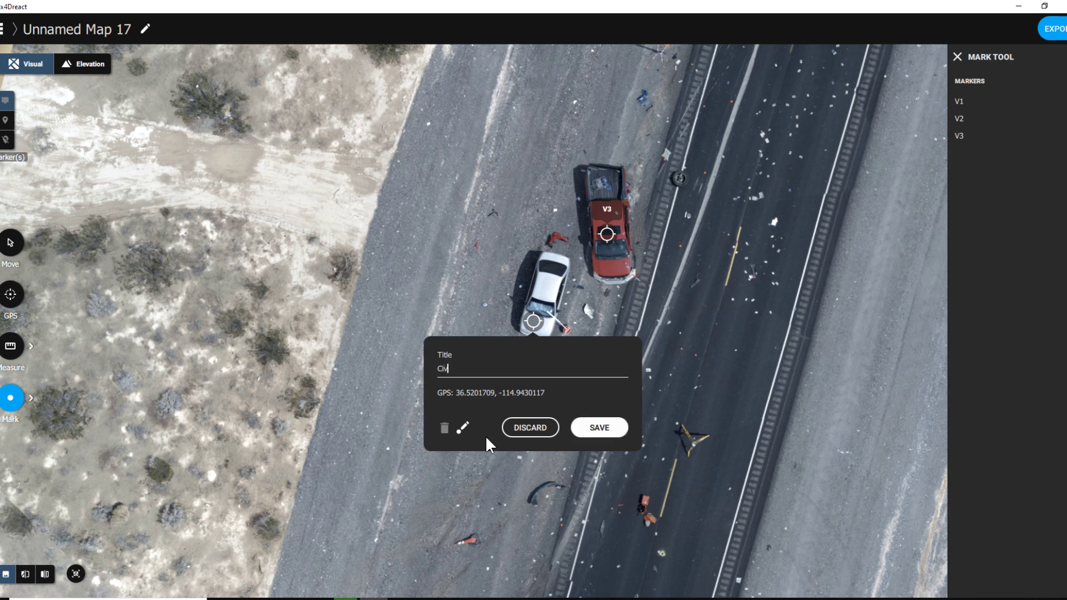
type("ilian")
left_click(610, 435)
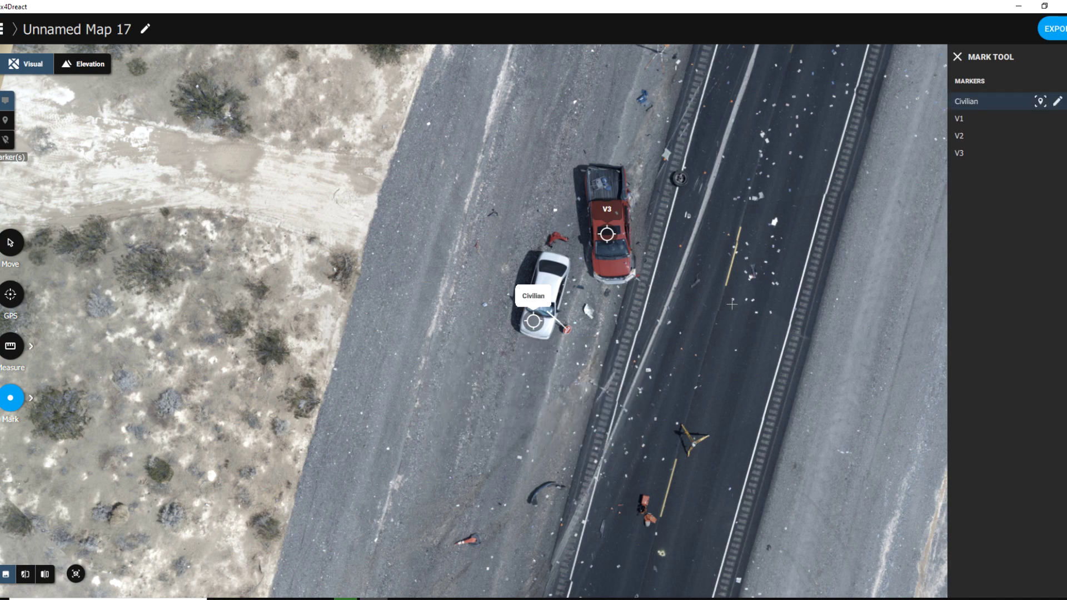
Step: Mark the wreck on the shoulder beside the white semi-truck as V3 and the semi-truck's cab as V4
left_click_drag(732, 305, 417, 544)
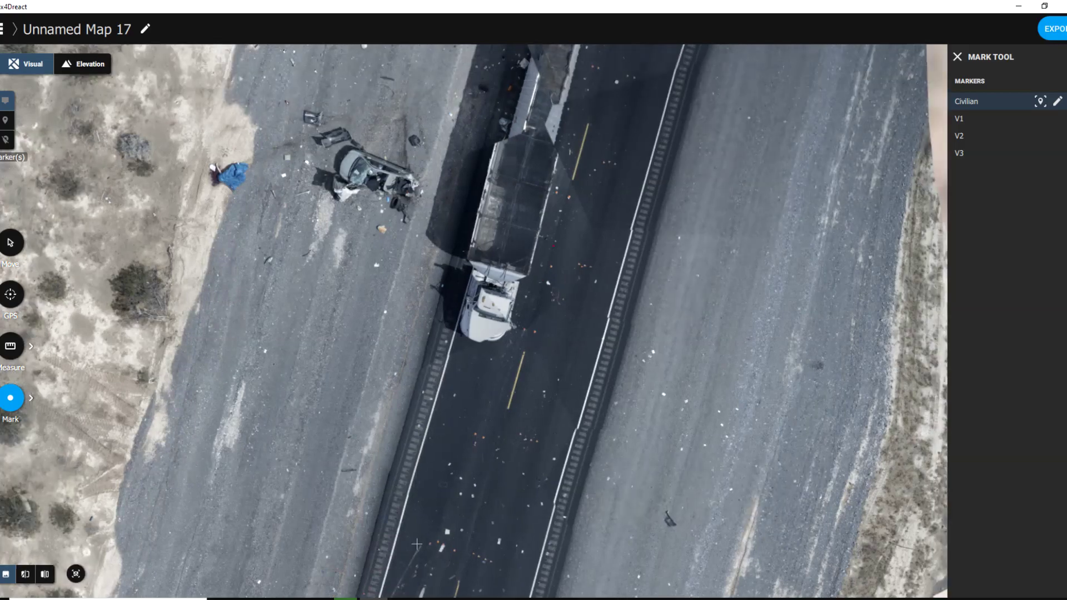
mouse_move(417, 544)
left_mouse_down()
mouse_move(409, 402)
mouse_move(406, 535)
left_mouse_up()
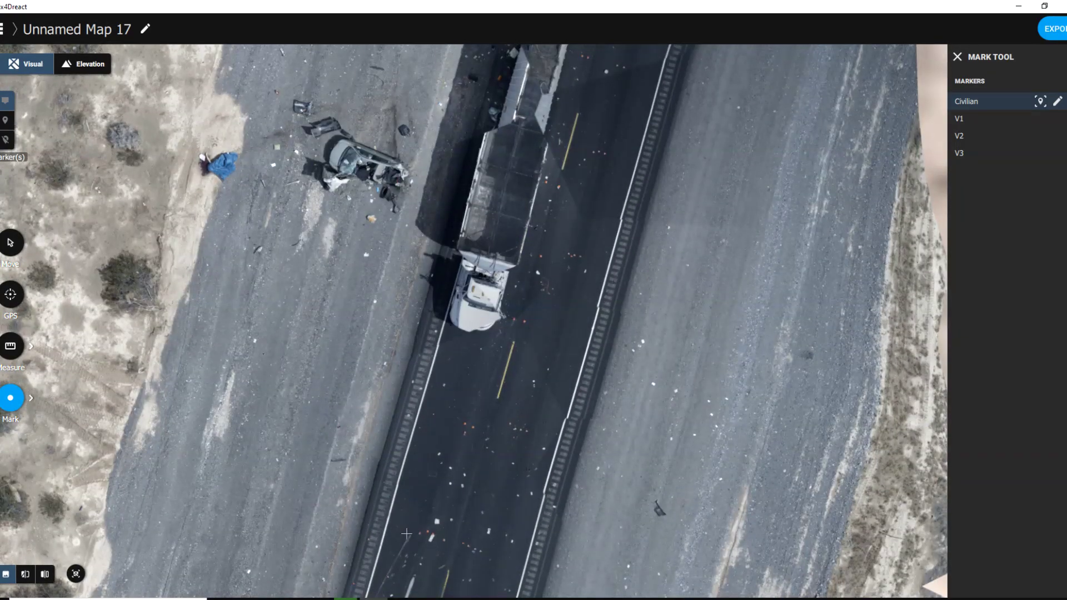
left_click(352, 153)
type("V3")
key("Return")
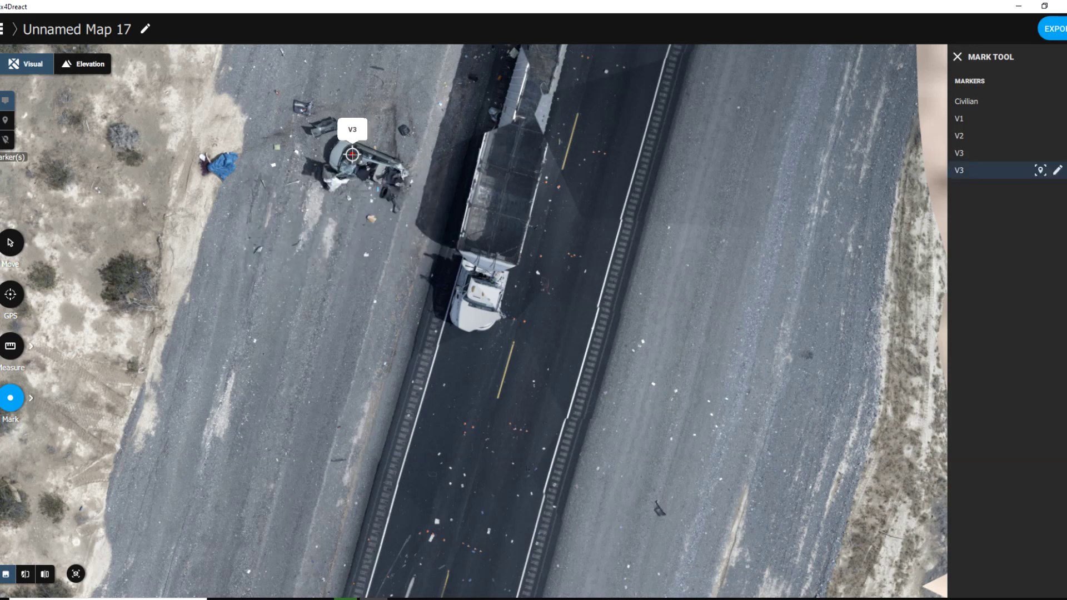
left_click(473, 318)
type("V4")
key("Return")
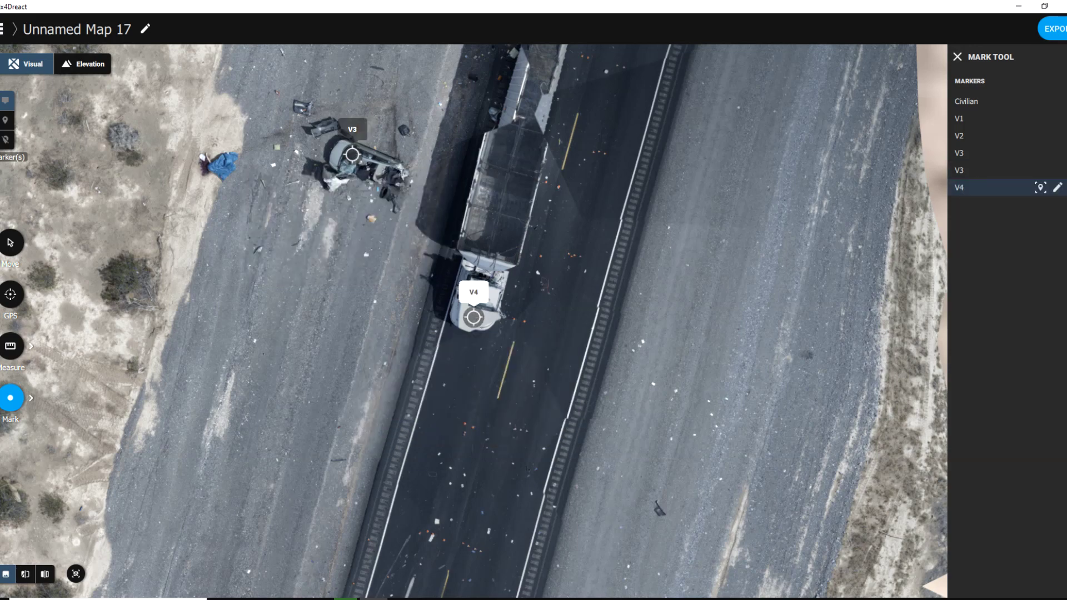
Step: Place a marker titled TS12 on the centre of the yellow tripod standing on the road
scroll(716, 316, "down", 5)
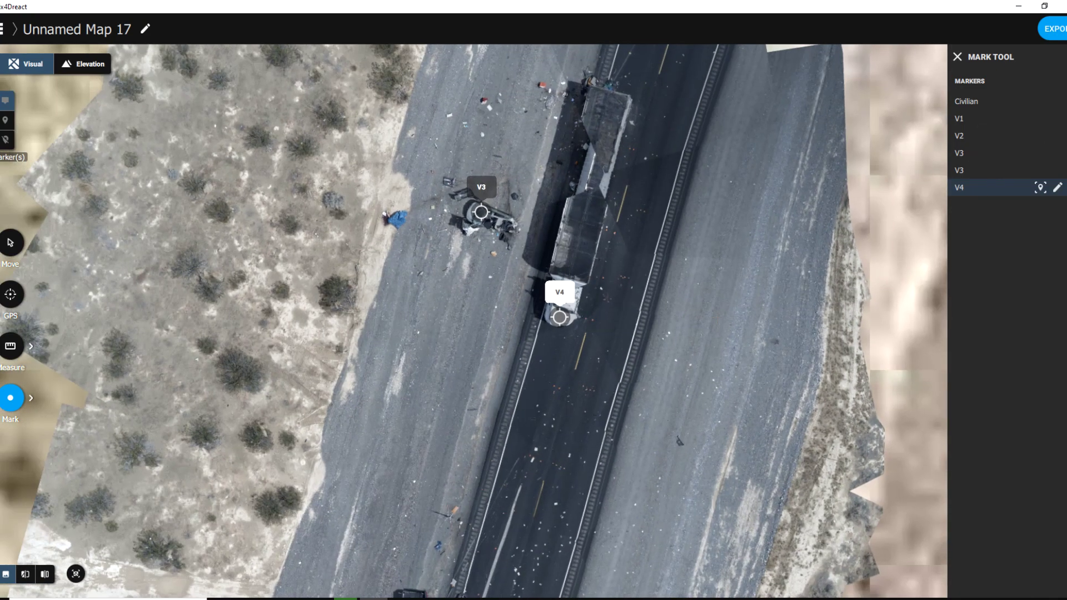
left_click_drag(619, 470, 596, 345)
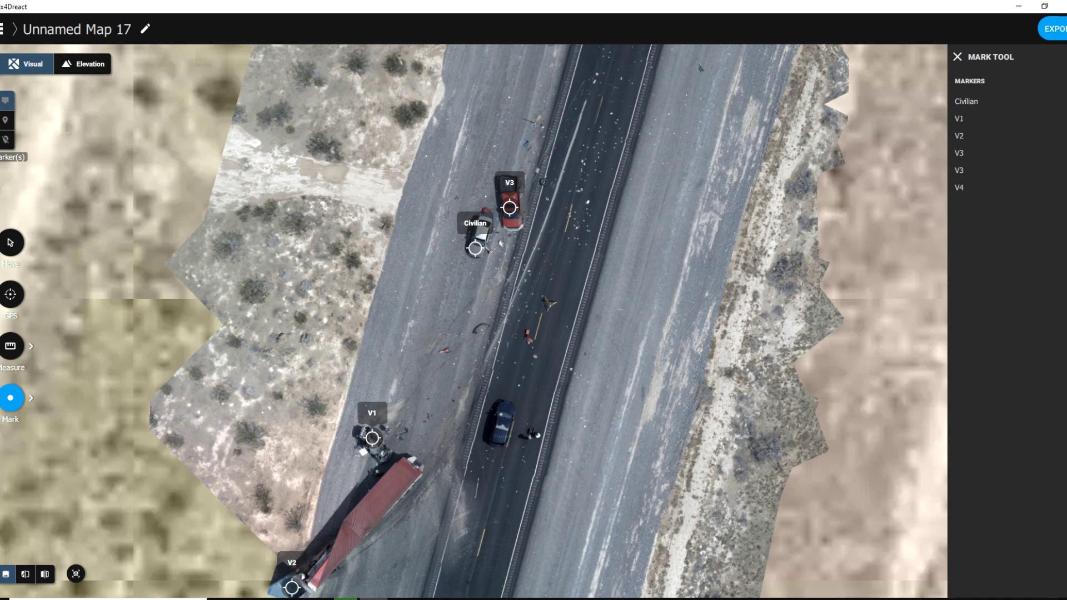
scroll(598, 281, "up", 5)
scroll(598, 280, "up", 1)
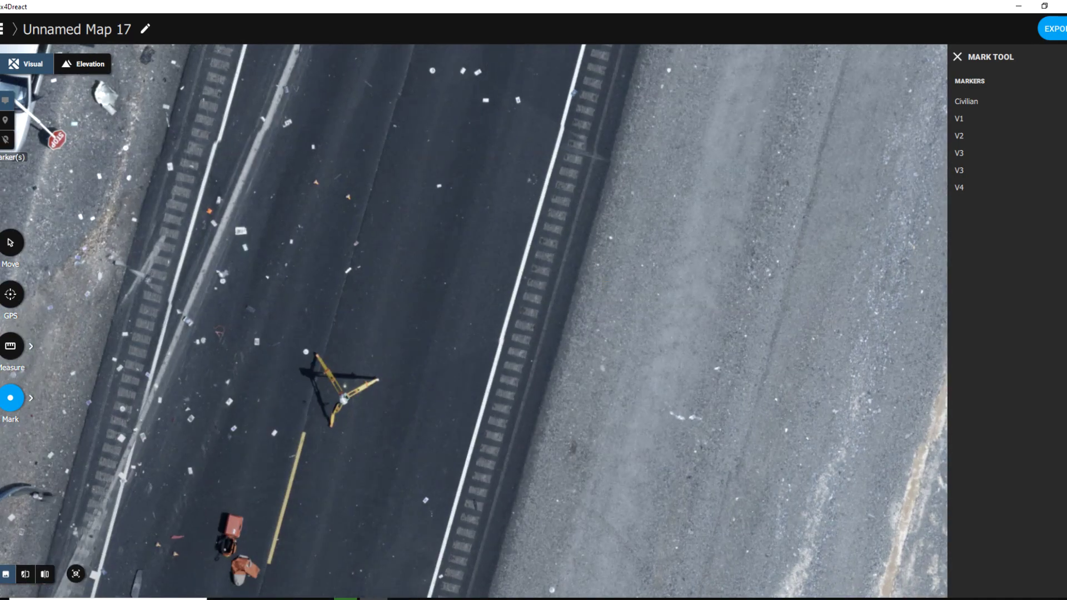
left_click(345, 399)
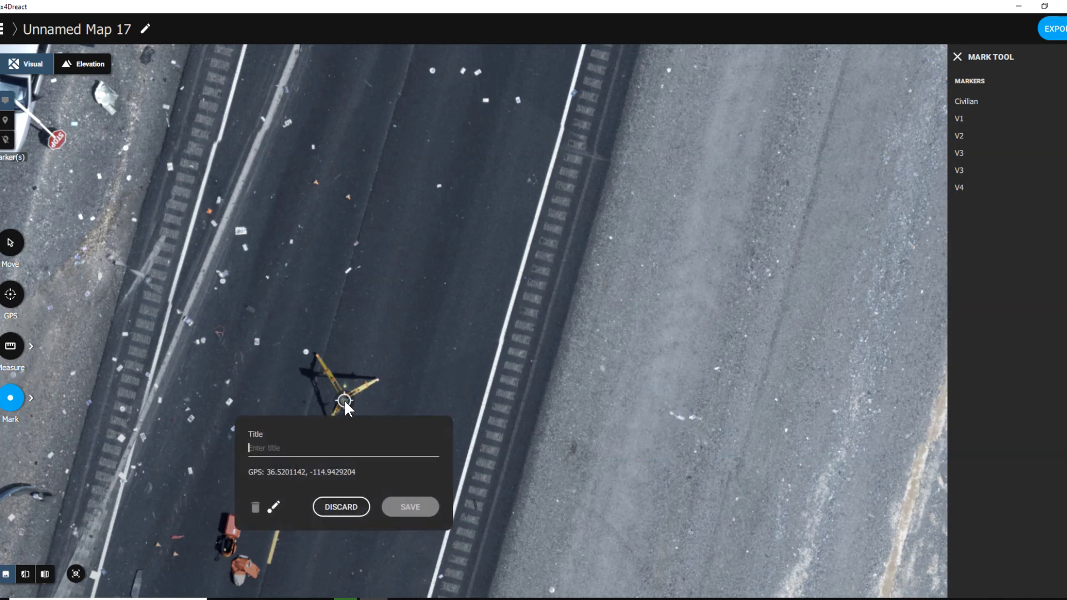
type("TS12")
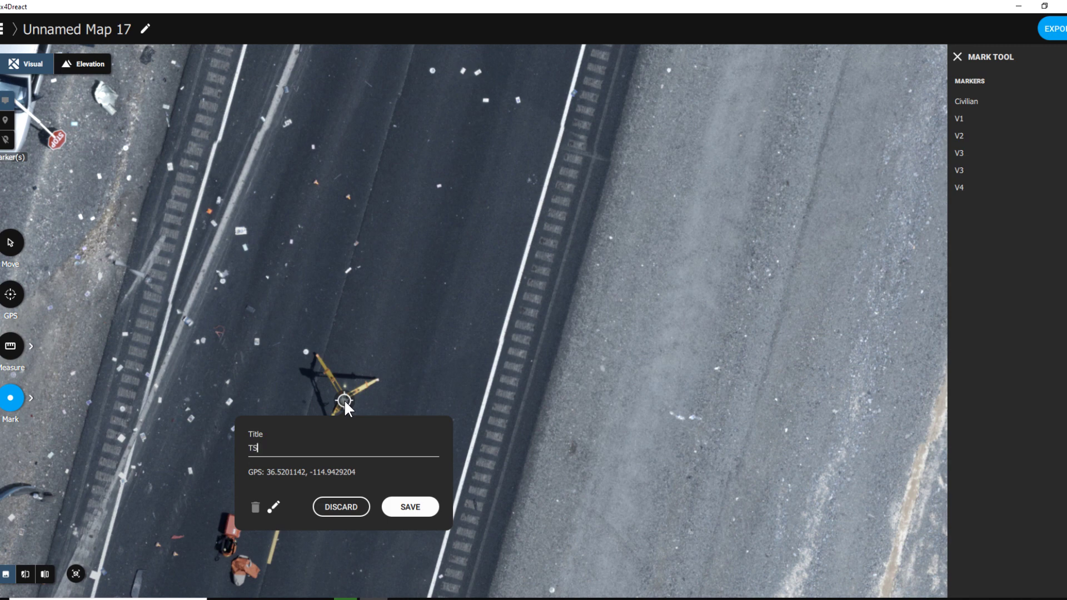
key("Return")
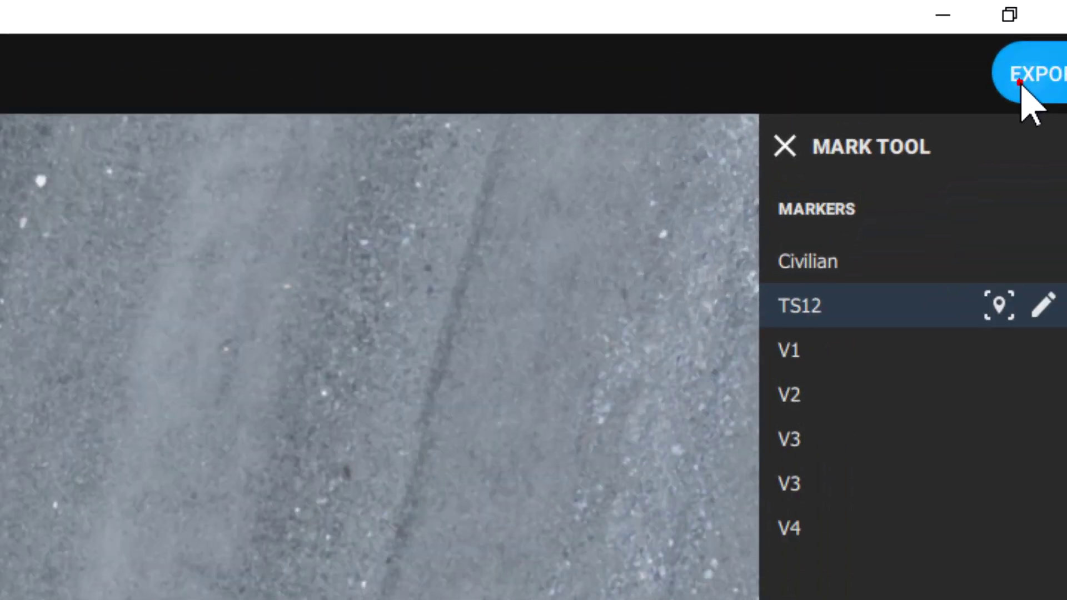
Step: Open the map's export settings and choose Markers & titles as the marker visibility for the JPEG screenshot
left_click(1051, 35)
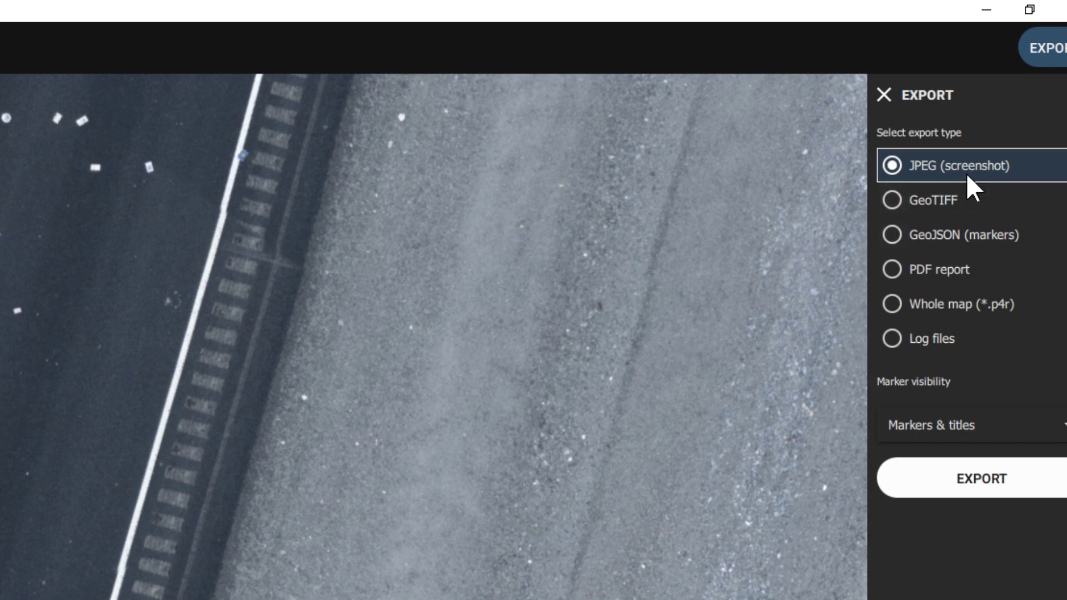
left_click(1048, 432)
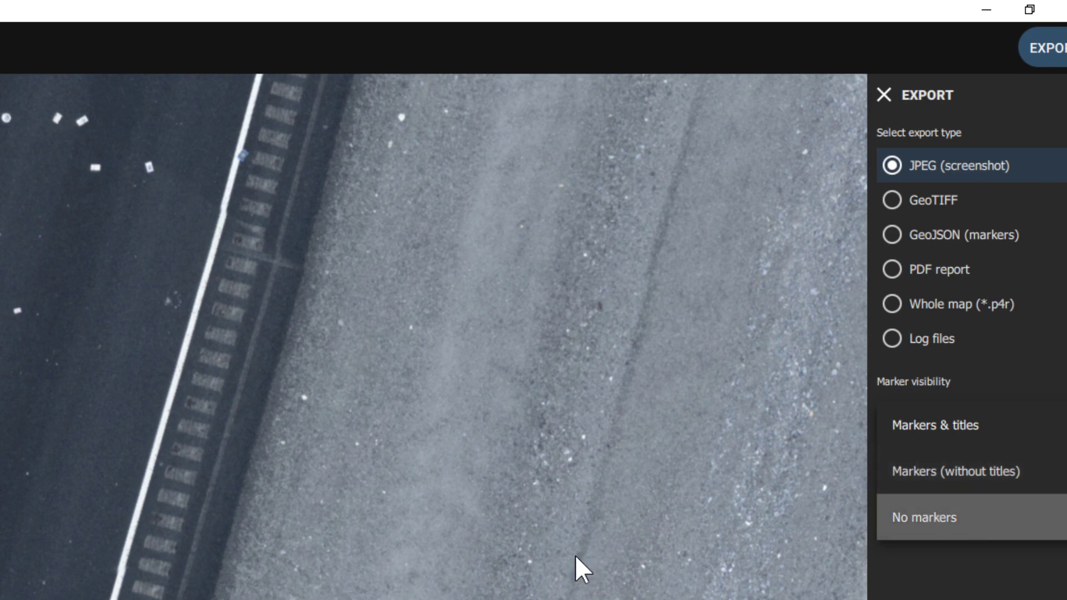
left_click(935, 427)
Step: Set the export type to PDF report on Letter paper, including elevation and markers
left_click(896, 263)
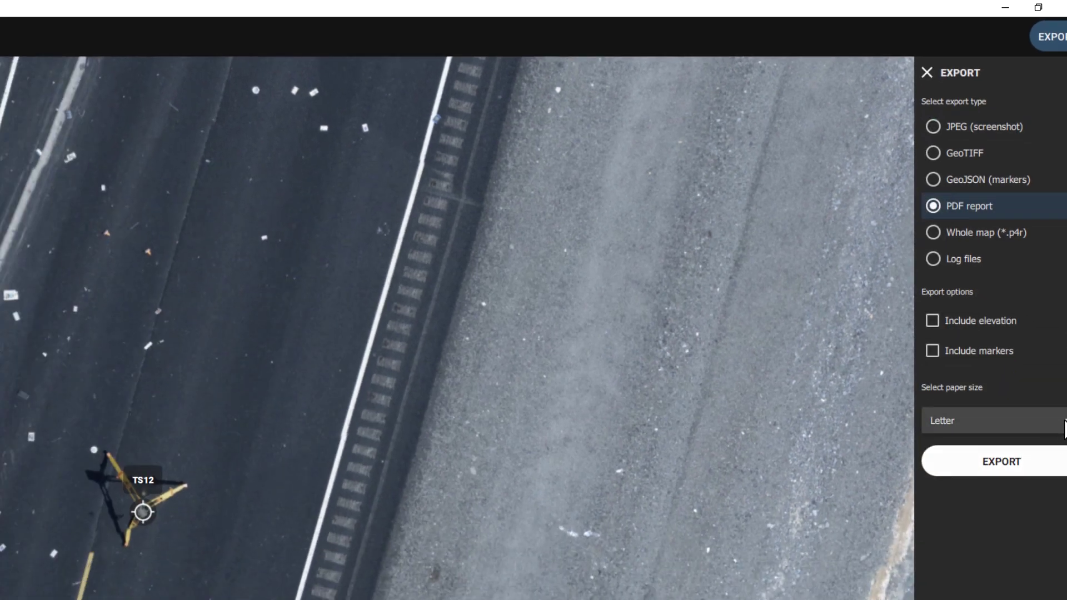
left_click(1064, 424)
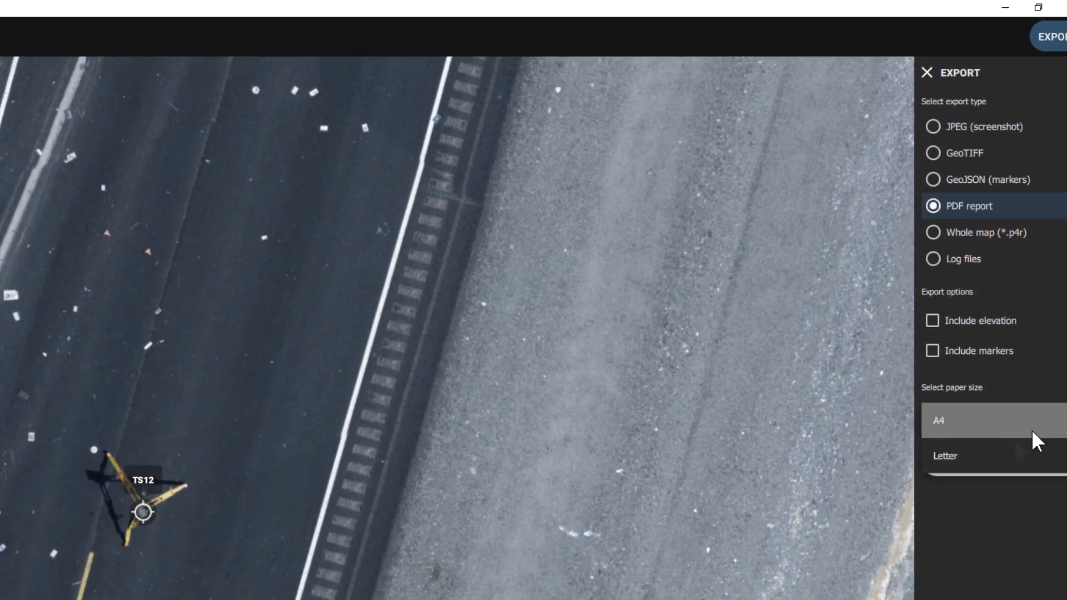
left_click(986, 456)
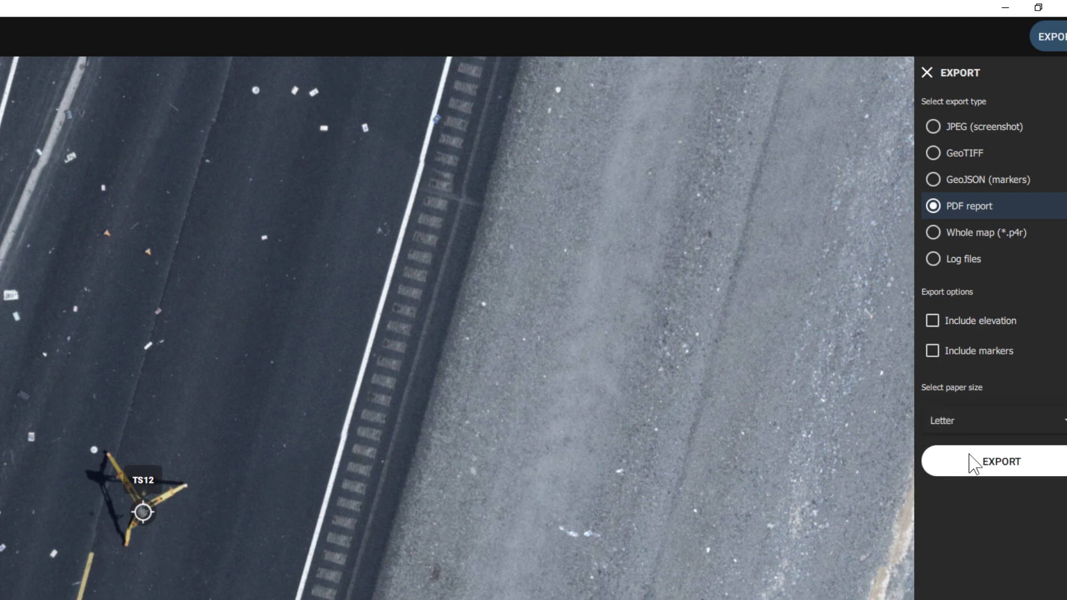
left_click(932, 325)
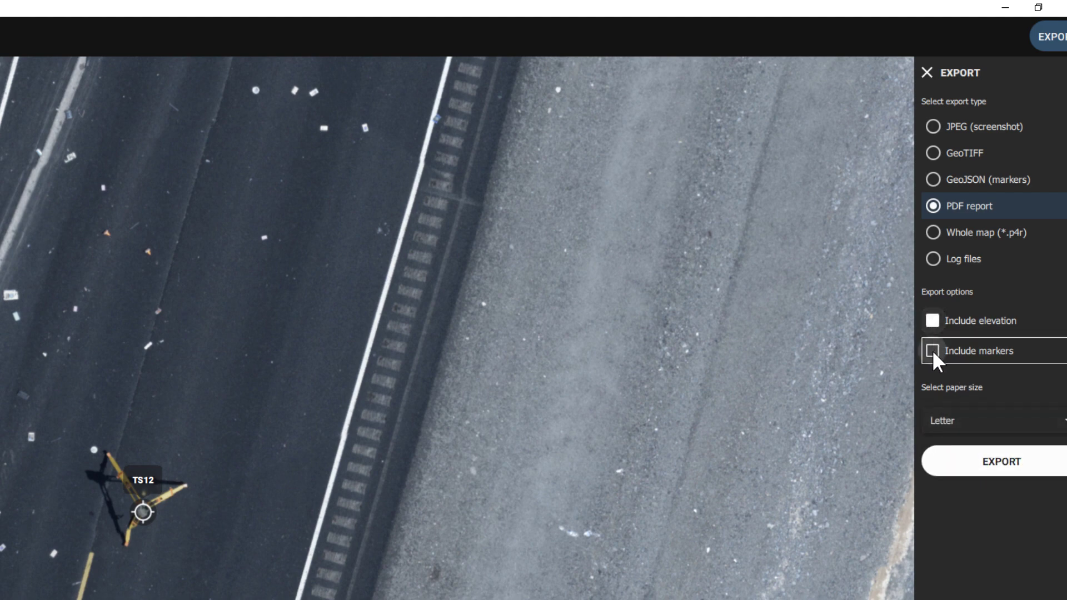
left_click(932, 350)
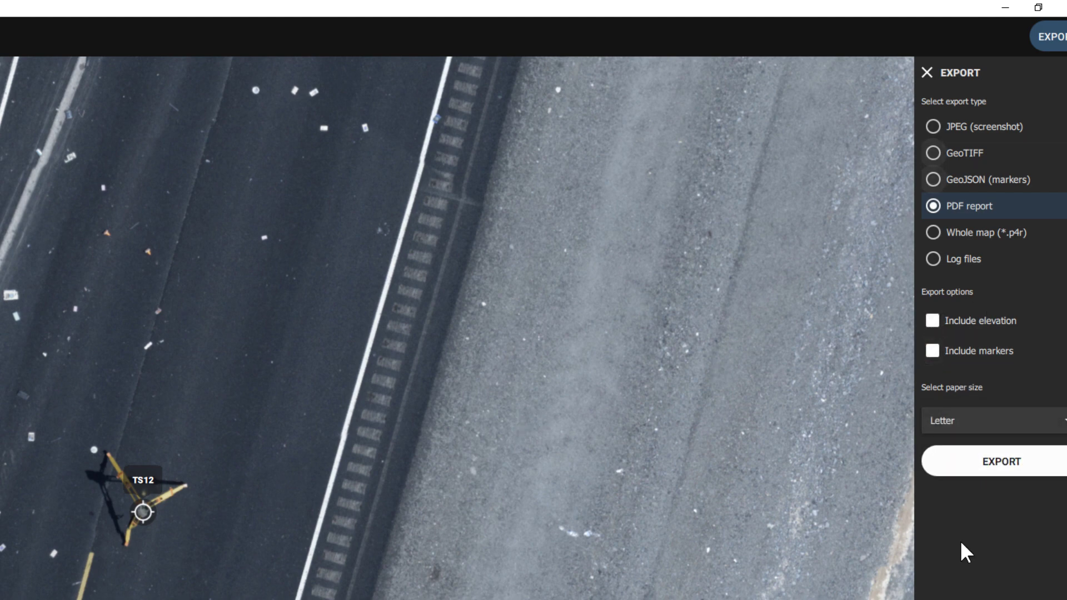
Step: Export the PDF report to the Desktop under the file name Rt 95 ftl 5V
left_click(986, 466)
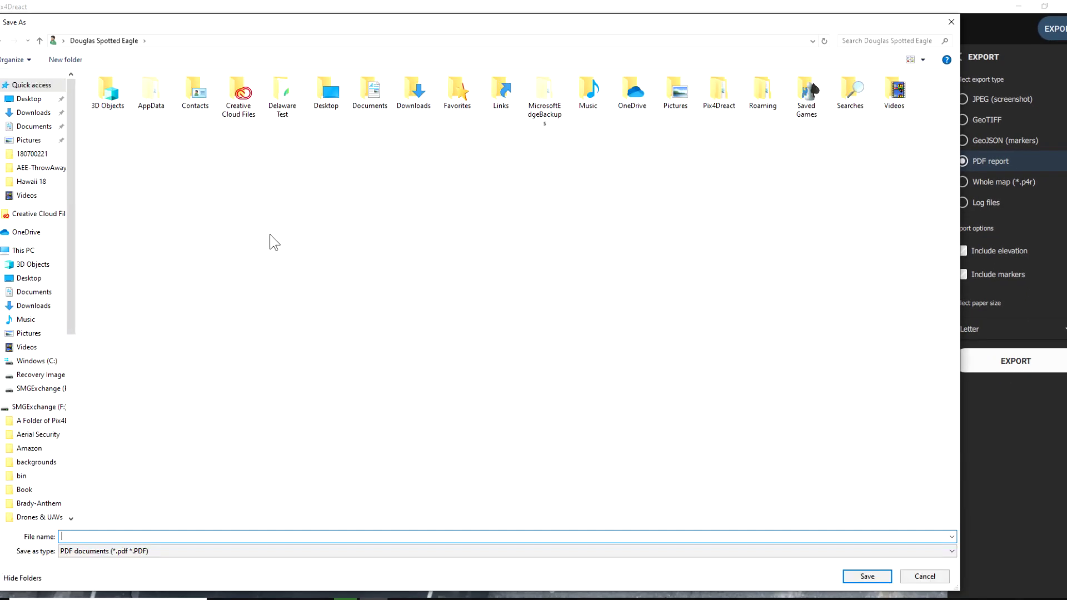
left_click(24, 97)
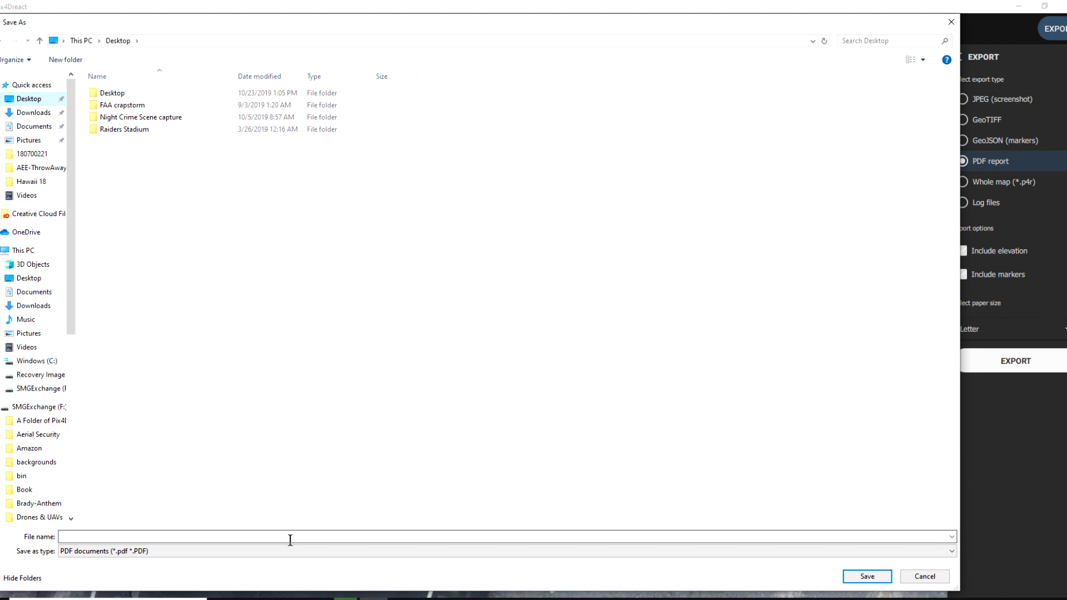
left_click(239, 537)
type("Rt 95 ftl 5V")
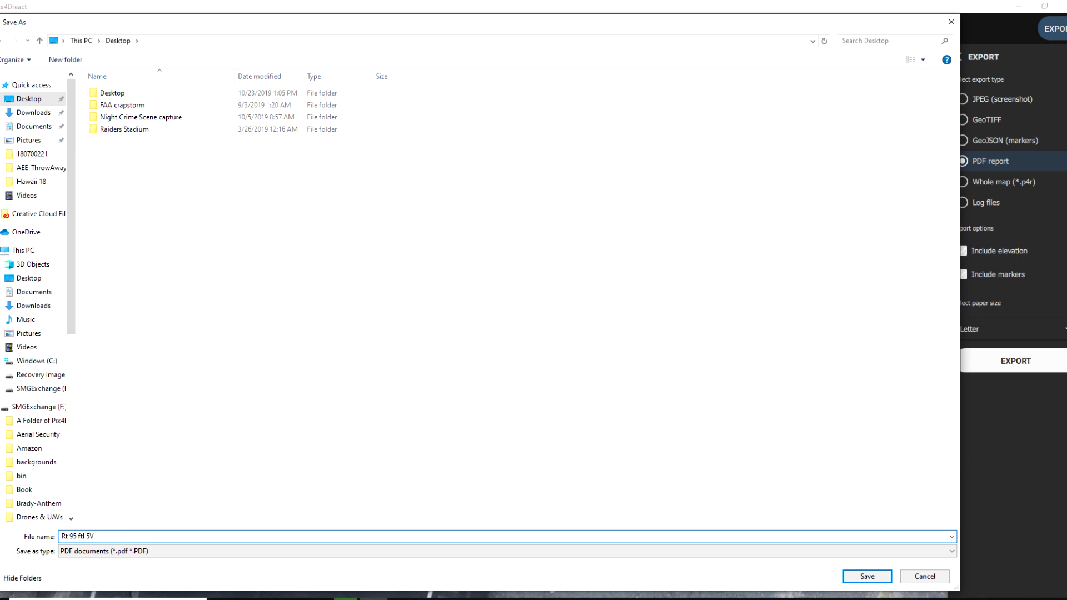
left_click(869, 577)
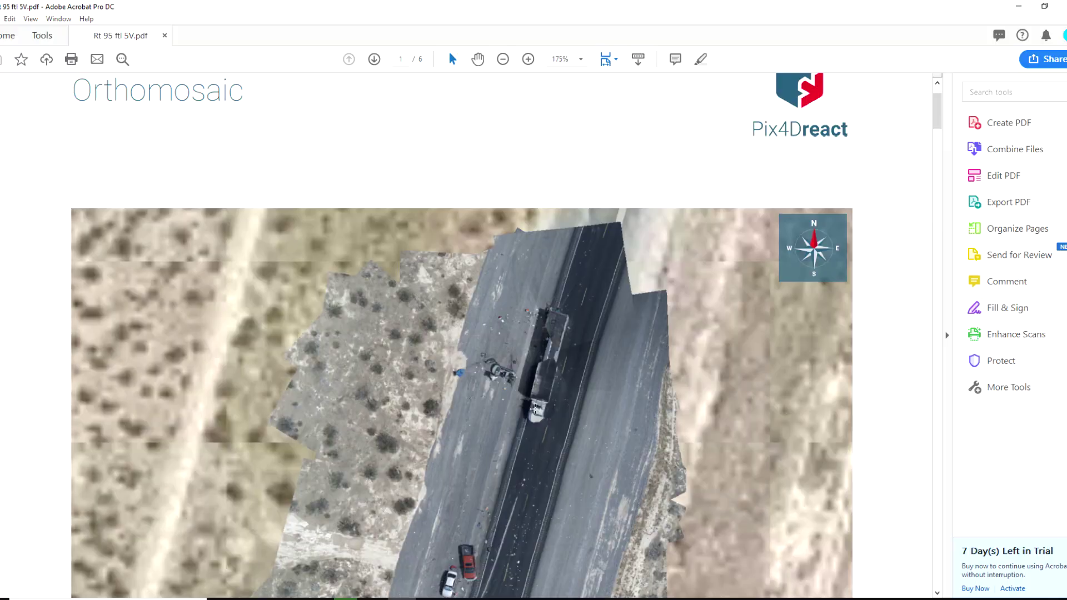
Step: Review the exported report's orthomosaic pages in Adobe Acrobat, with and without markers, including the map and marker details
scroll(536, 409, "down", 5)
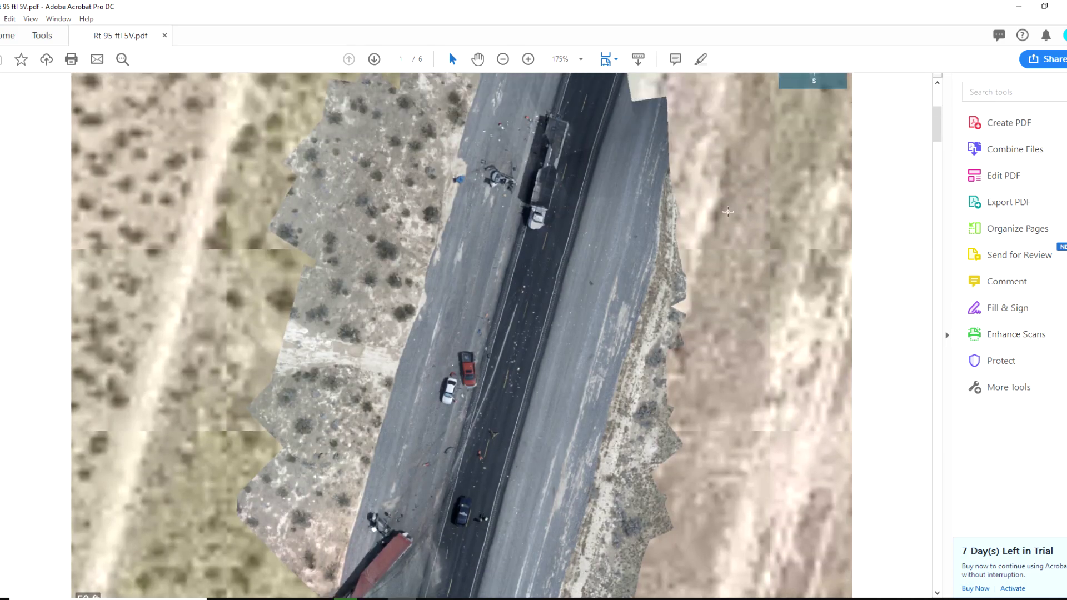
scroll(535, 409, "down", 1)
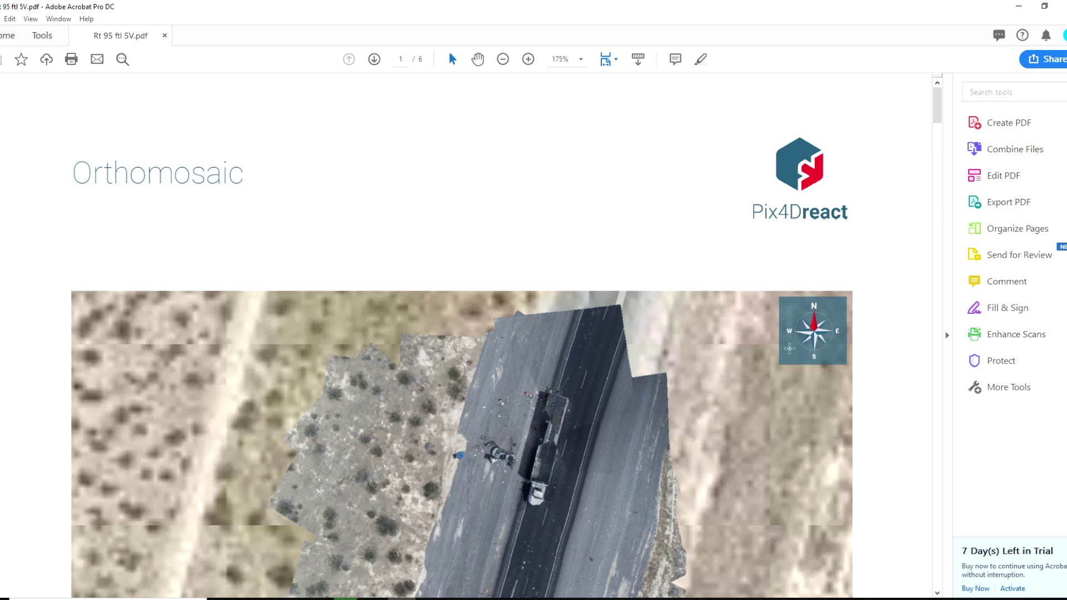
scroll(716, 388, "down", 10)
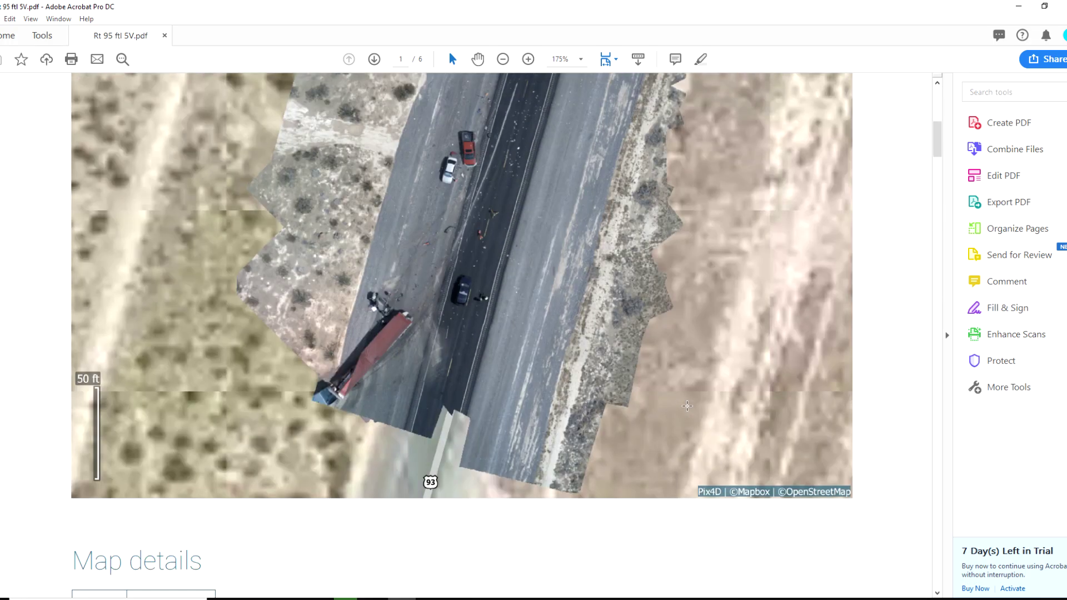
scroll(690, 411, "down", 5)
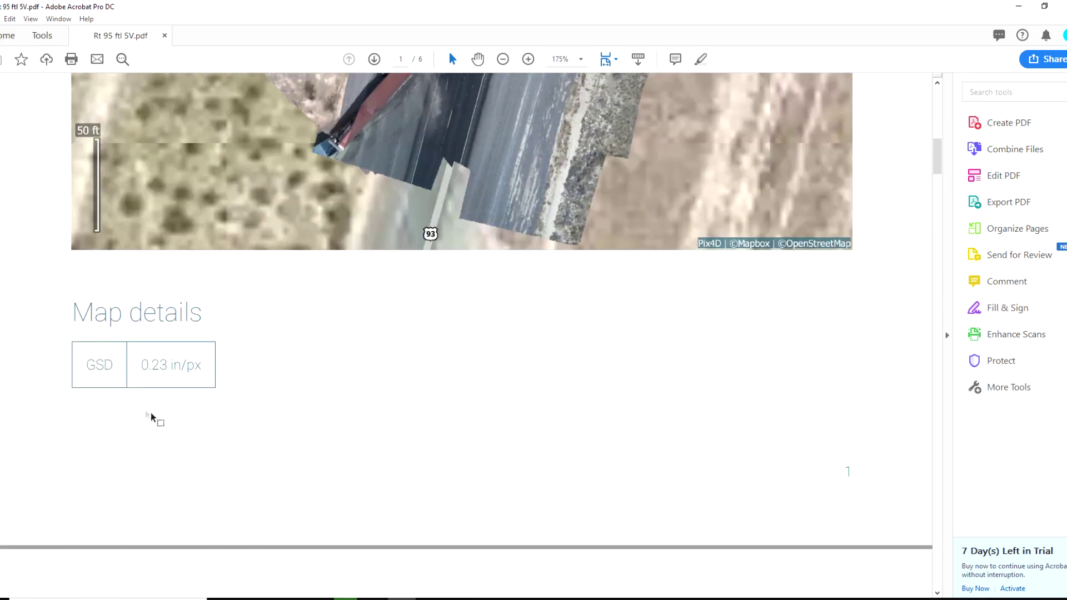
scroll(300, 404, "down", 12)
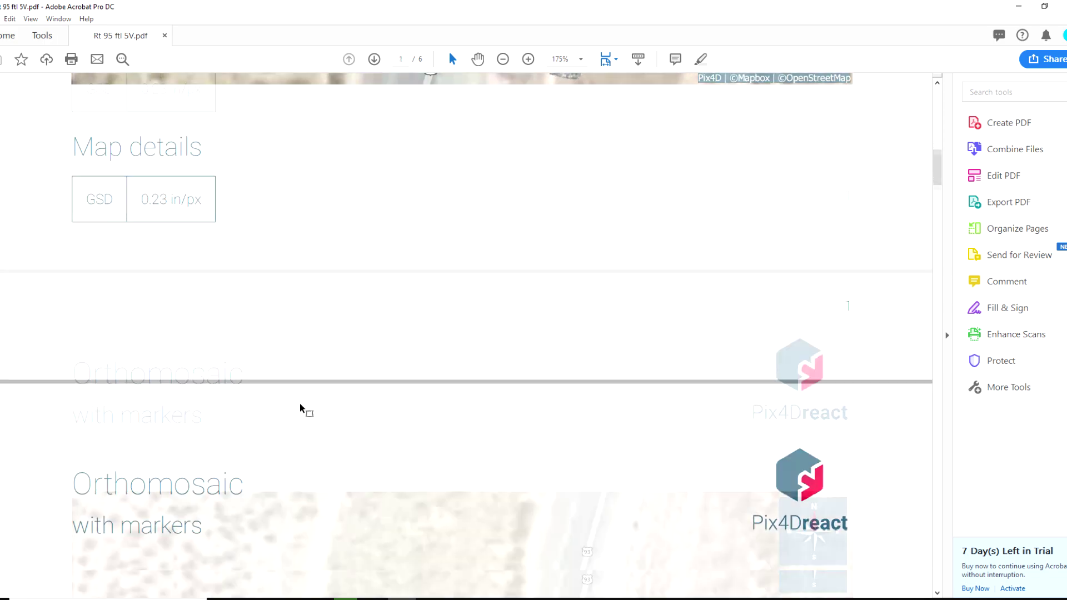
scroll(301, 404, "down", 12)
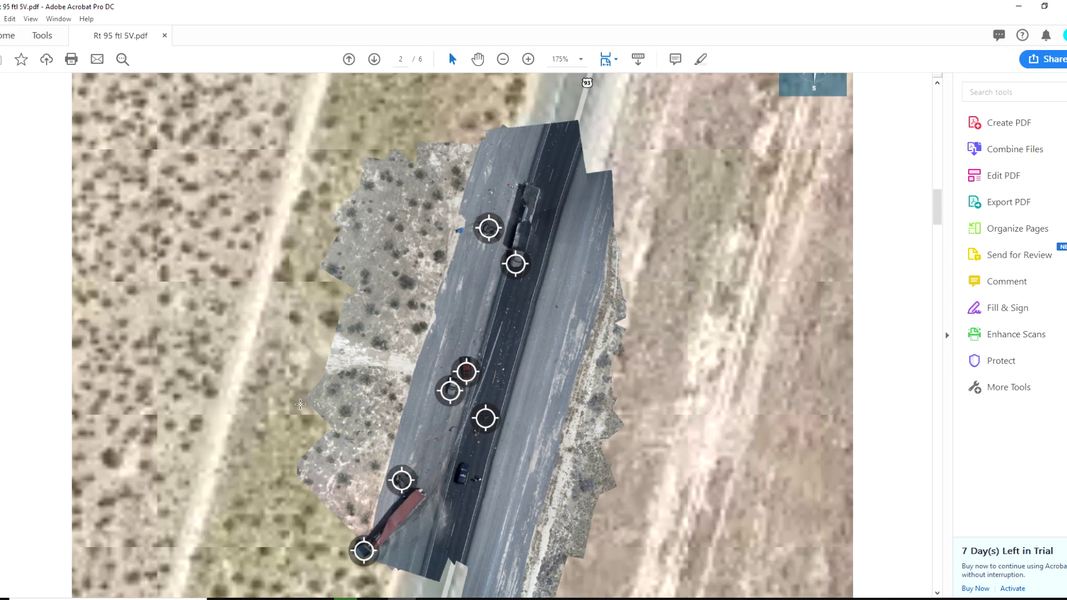
scroll(300, 404, "down", 1)
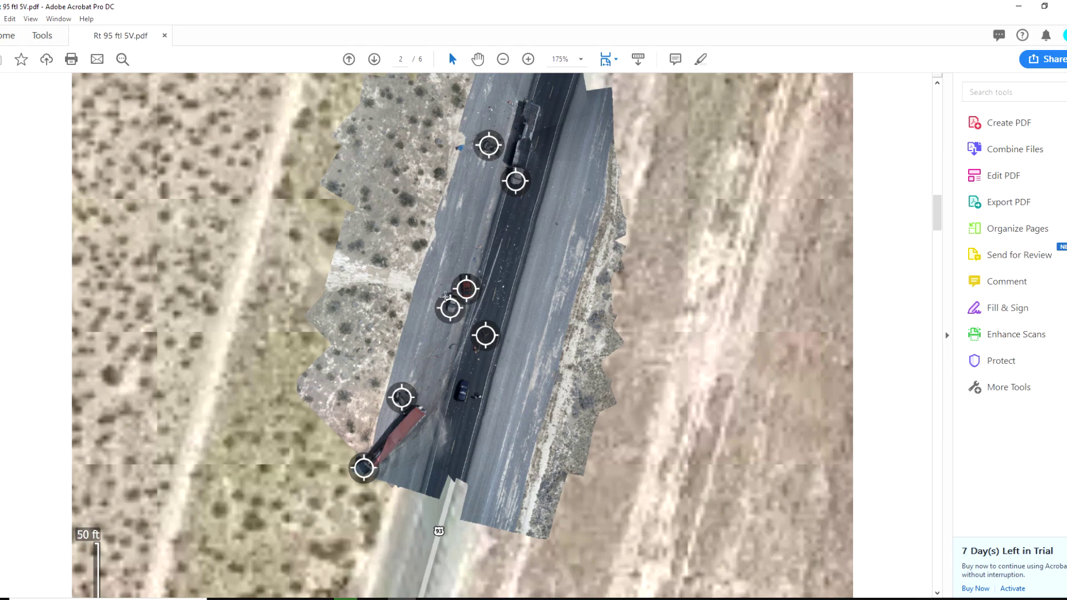
scroll(446, 299, "down", 14)
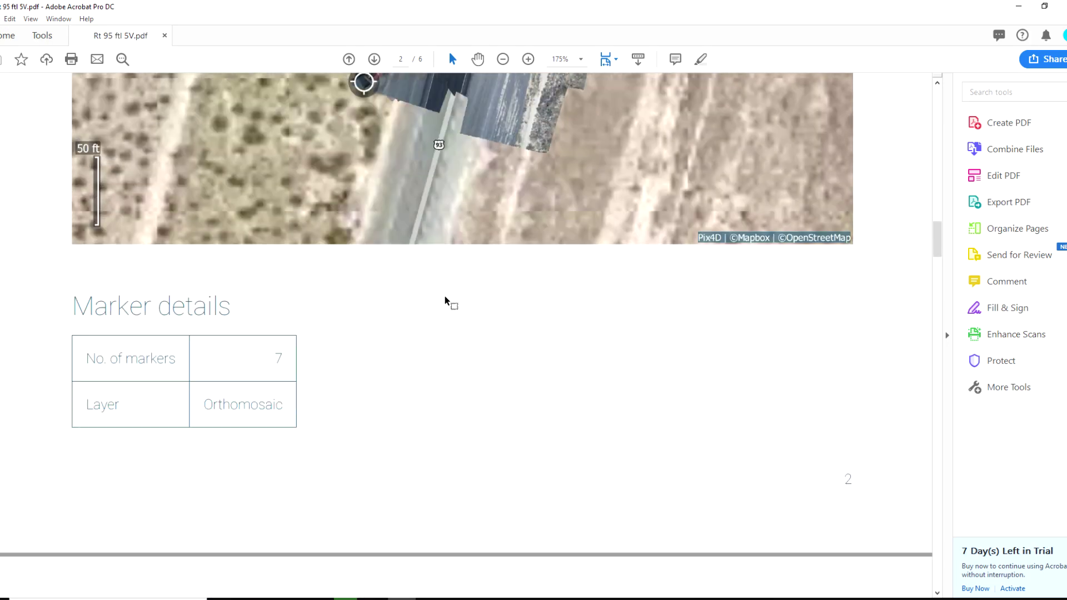
Step: Examine the report's individual marker pages with their names and locations, through to the surface model page
scroll(436, 450, "down", 20)
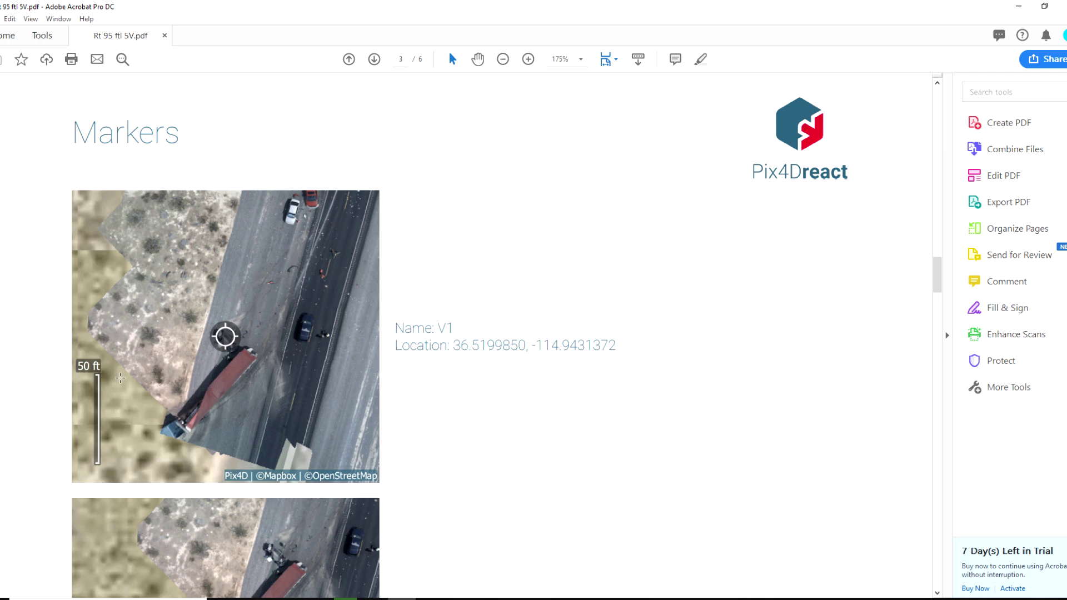
scroll(455, 436, "down", 5)
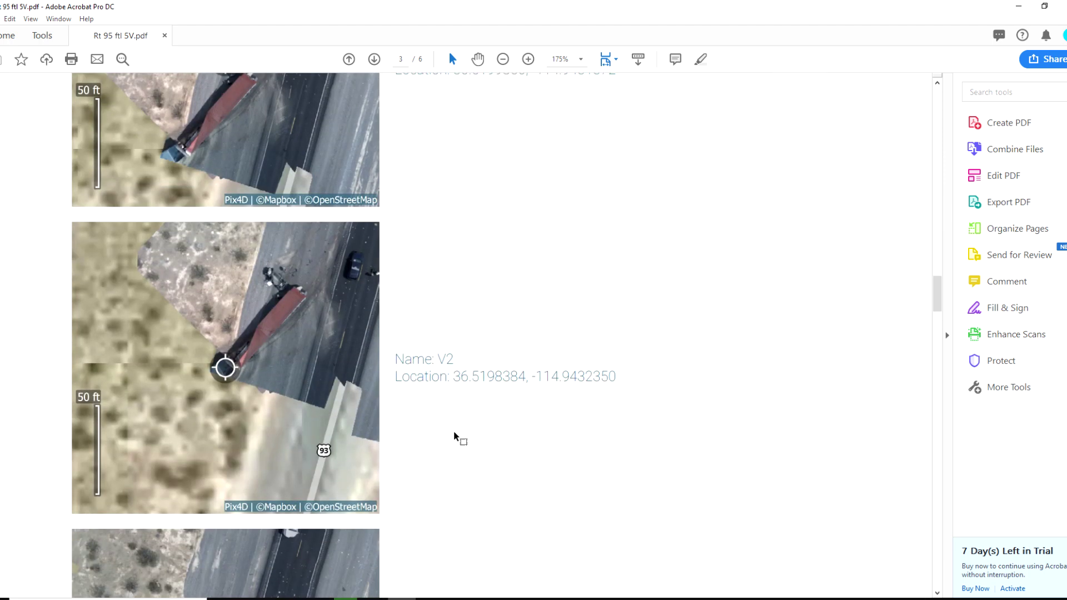
scroll(455, 436, "down", 1)
scroll(455, 436, "down", 5)
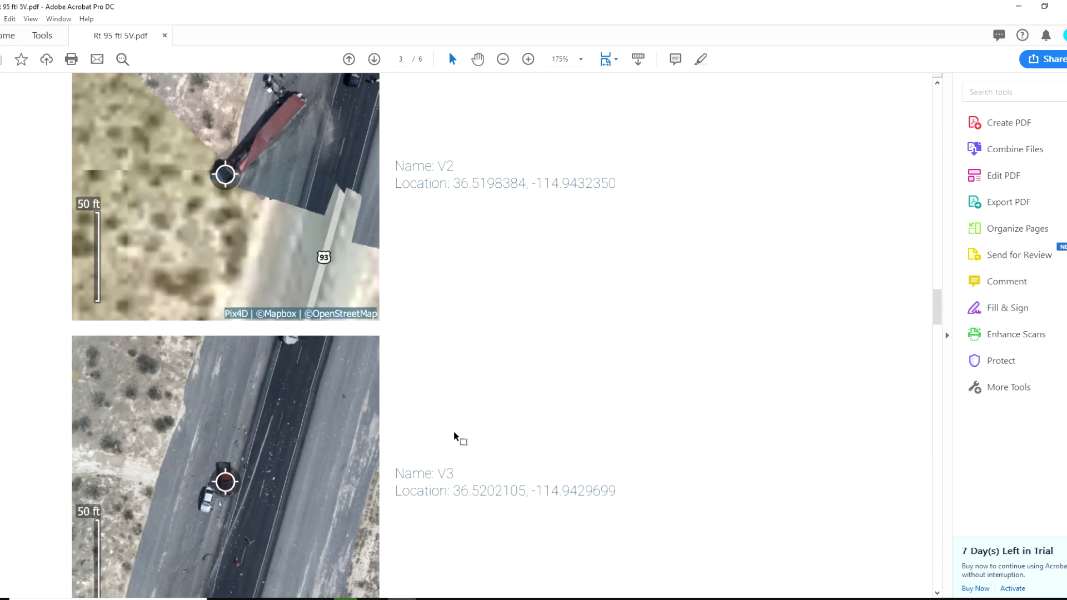
scroll(454, 436, "down", 11)
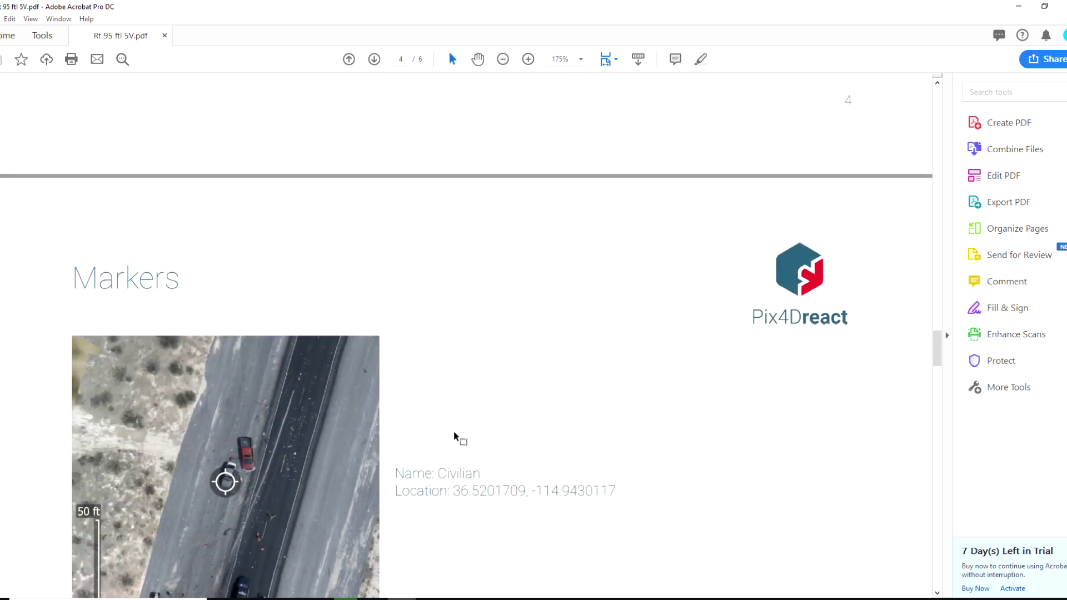
scroll(455, 436, "down", 4)
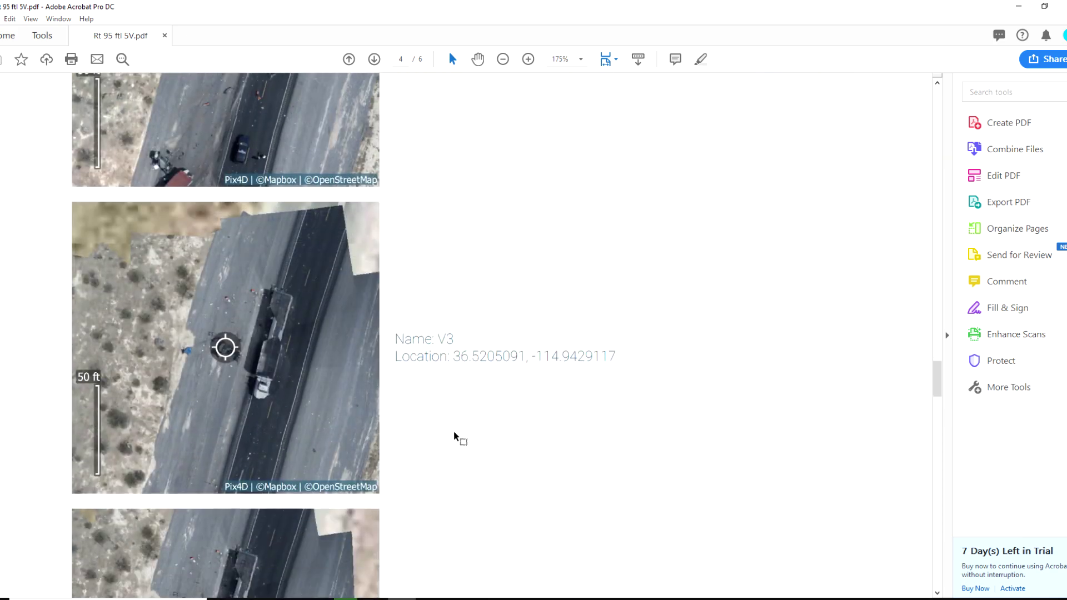
scroll(455, 433, "down", 6)
scroll(455, 433, "down", 17)
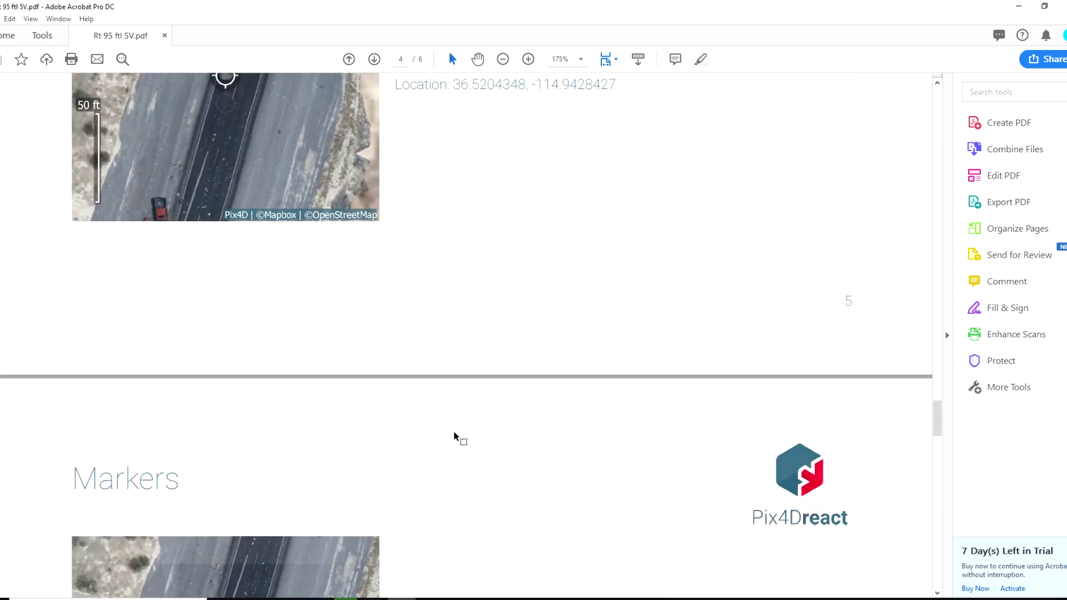
scroll(455, 437, "down", 15)
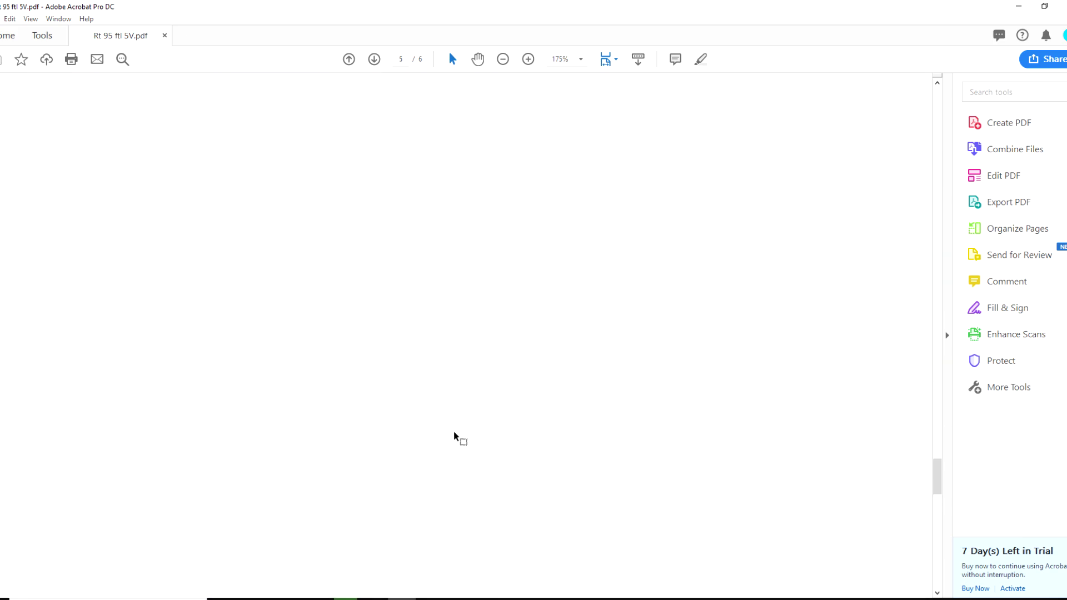
scroll(454, 432, "down", 12)
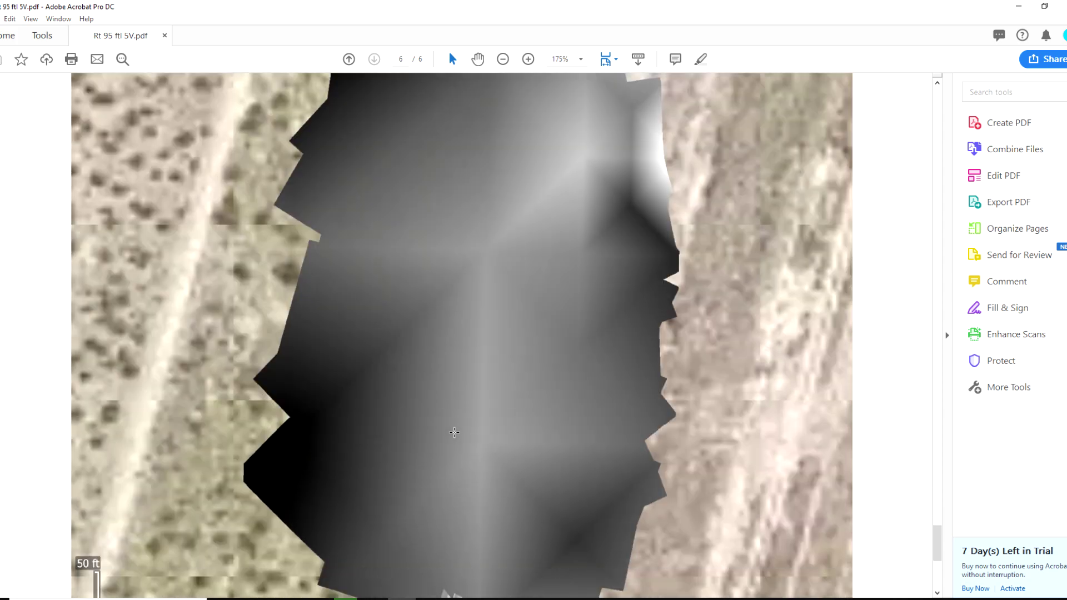
scroll(454, 433, "down", 3)
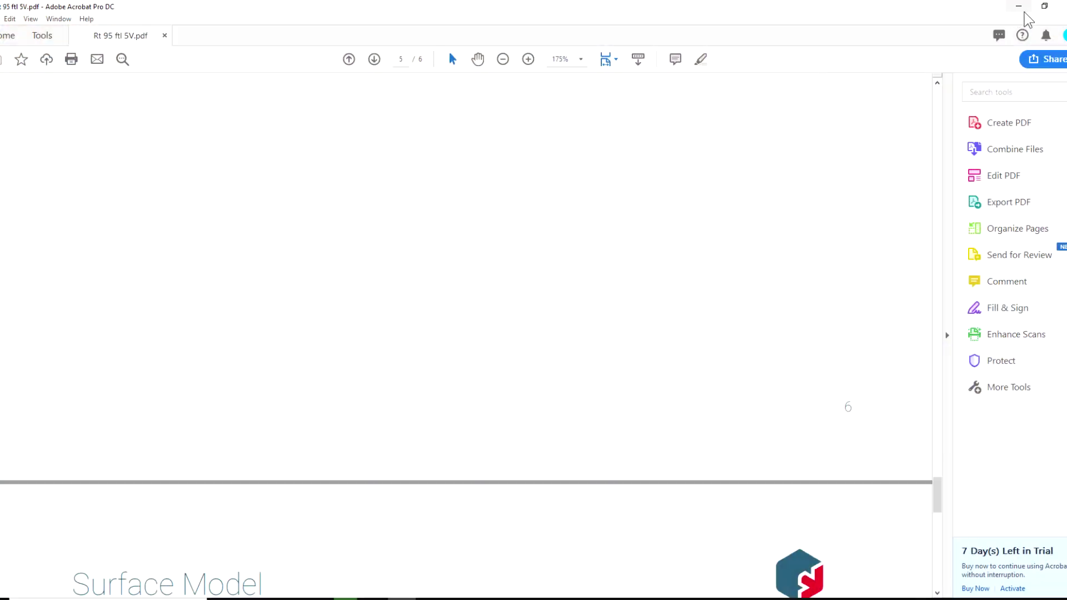
Step: Return to the map in Pix4Dreact and view the marked crash scene from the semi-truck to the red trailer
left_click(1020, 7)
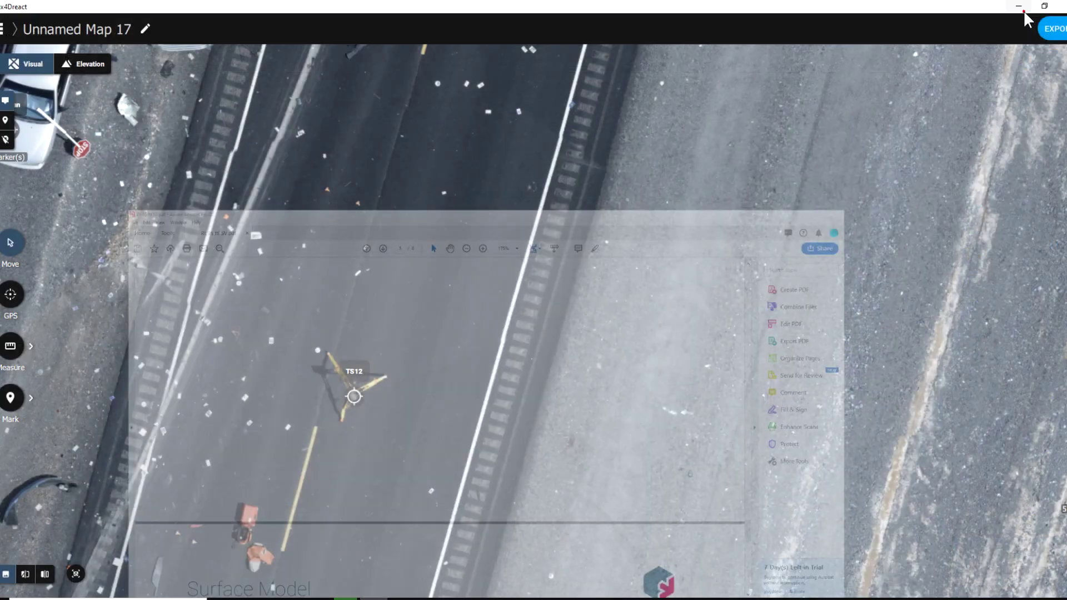
scroll(586, 342, "down", 5)
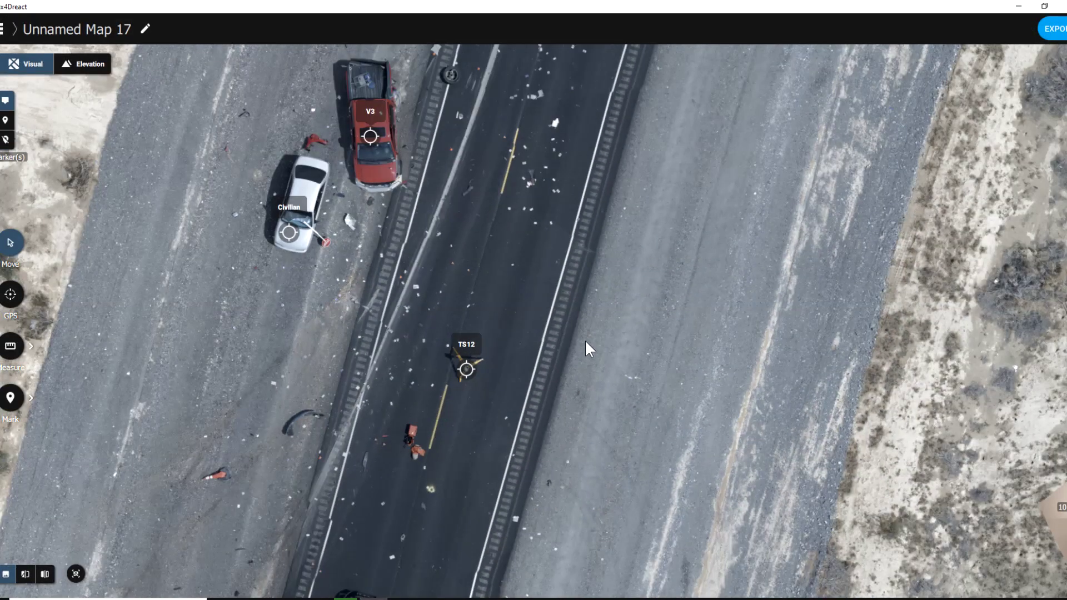
scroll(586, 342, "down", 5)
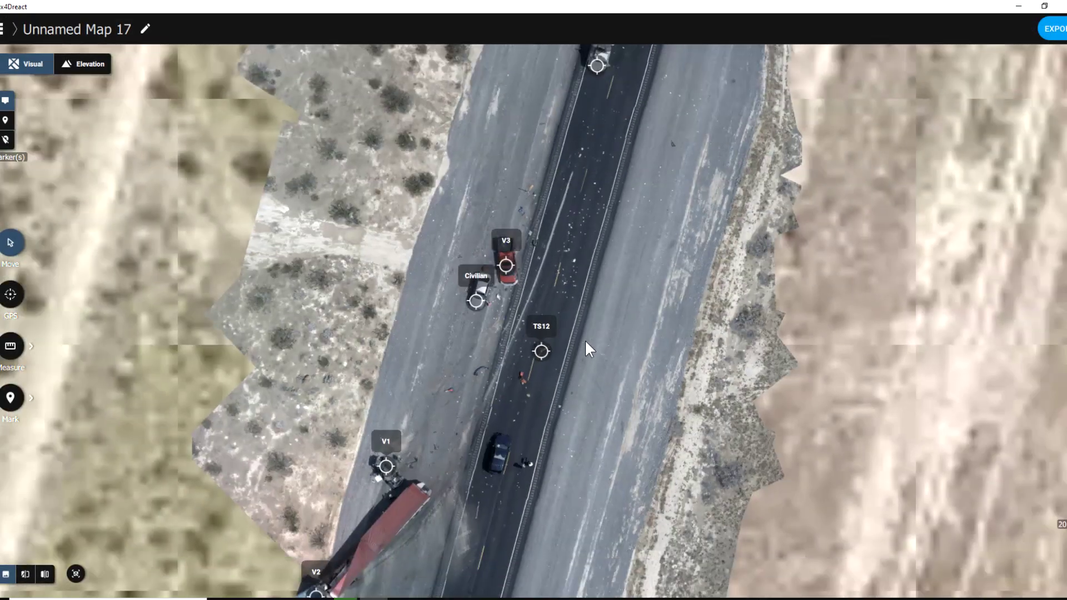
left_click_drag(548, 388, 453, 458)
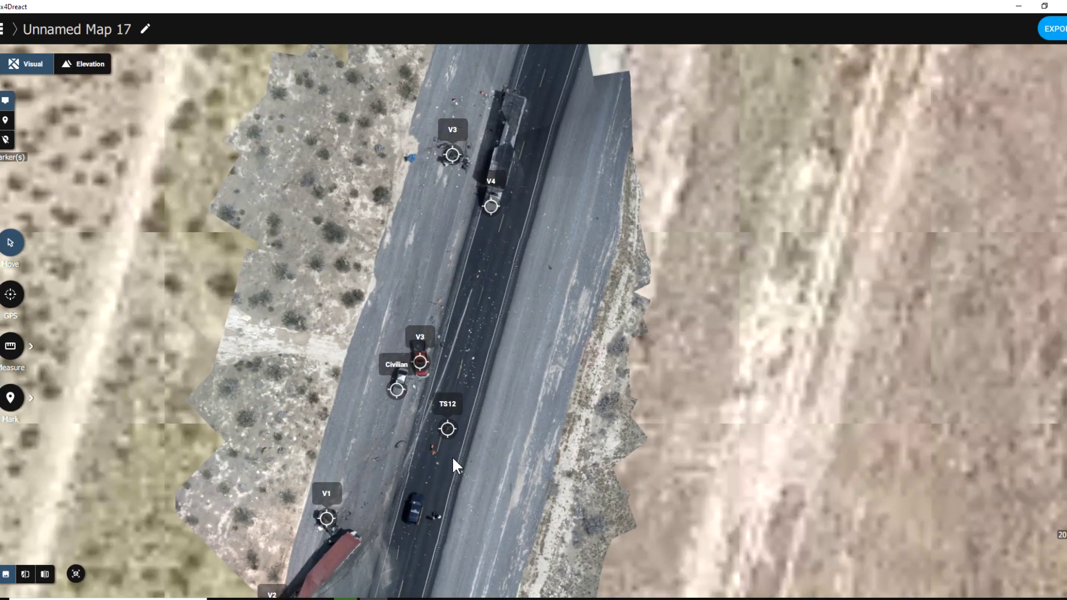